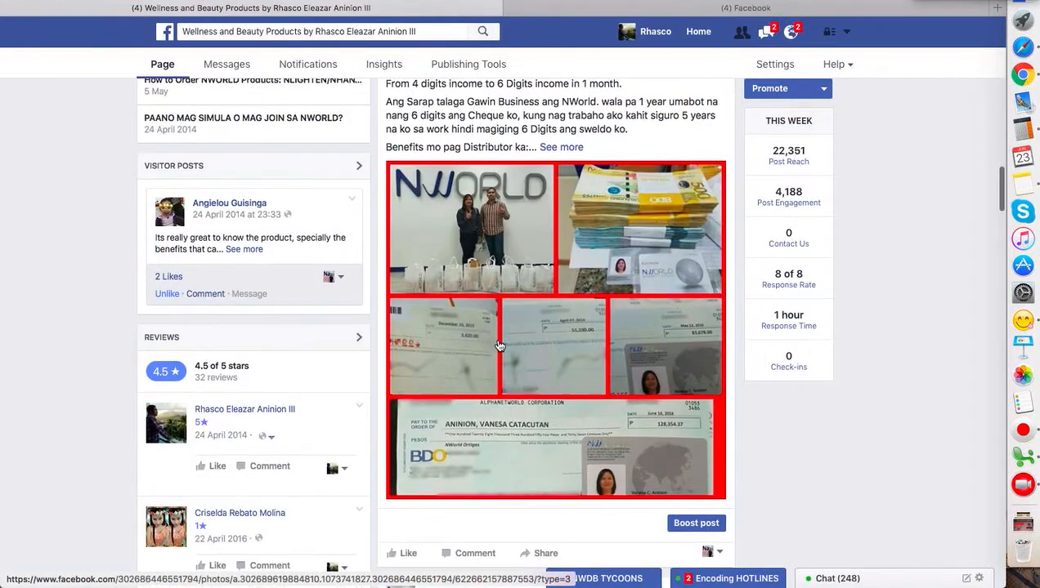
scroll(547, 192, "up", 1)
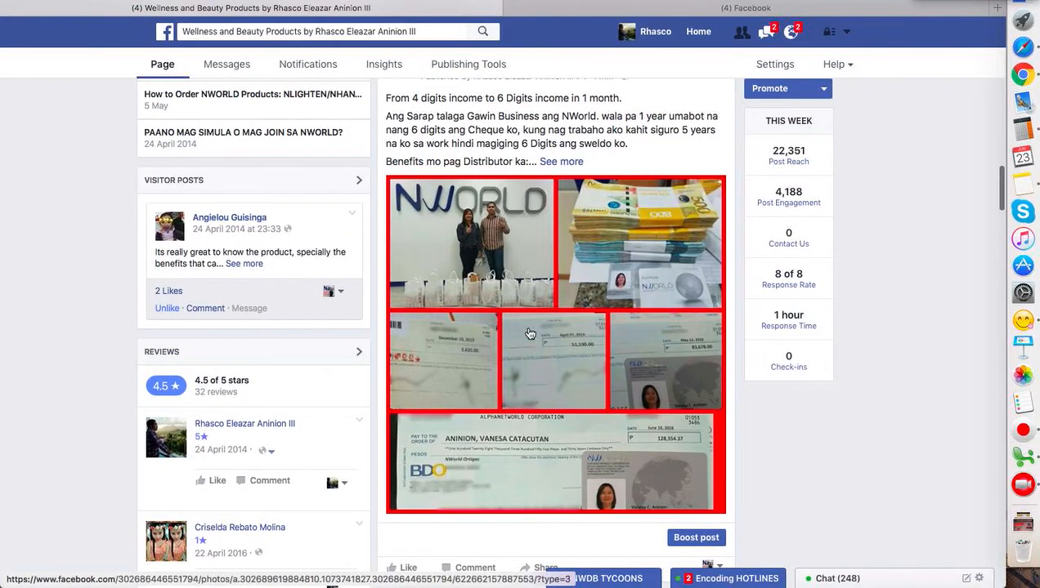
scroll(499, 282, "up", 1)
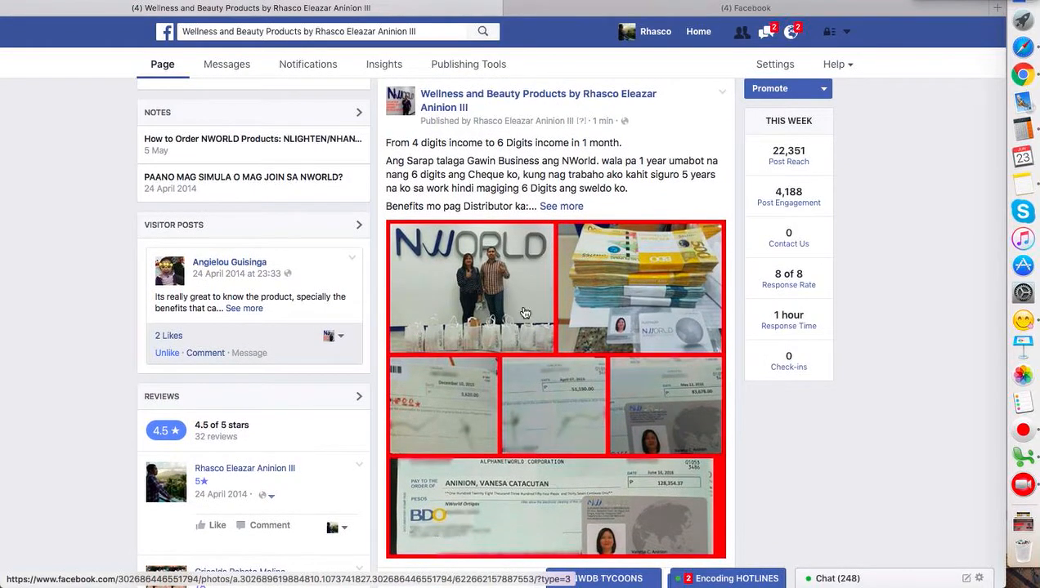
scroll(582, 385, "down", 3)
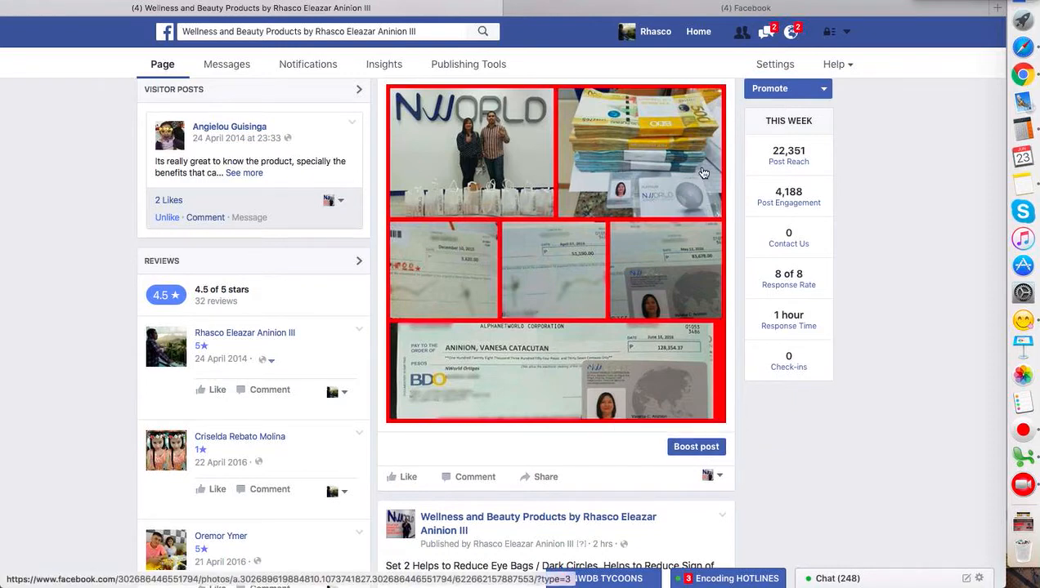
scroll(703, 245, "up", 1)
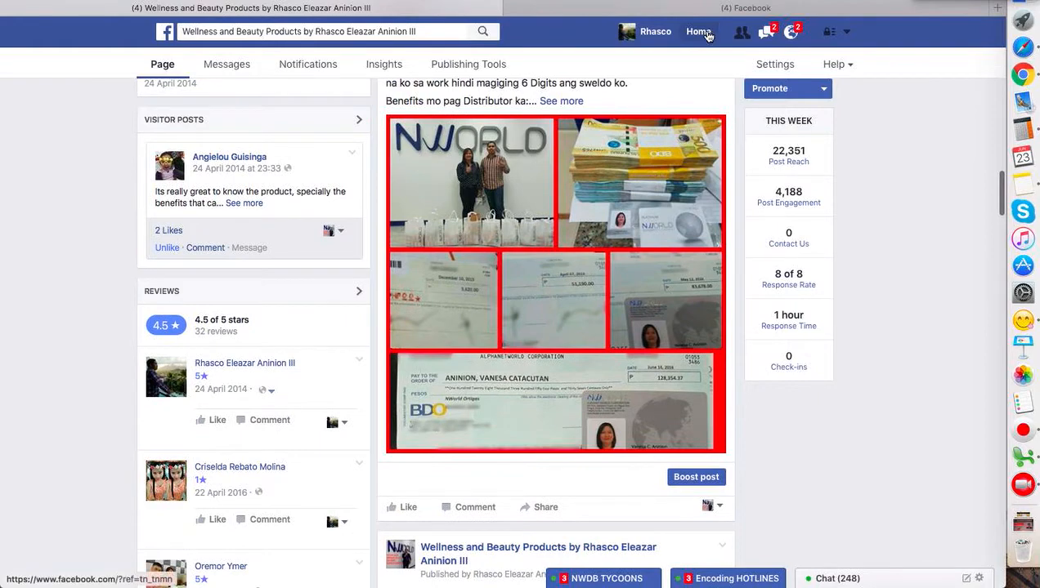
- Go to the Facebook home feed, open Adverts Manager and start creating a new advert
left_click(702, 34)
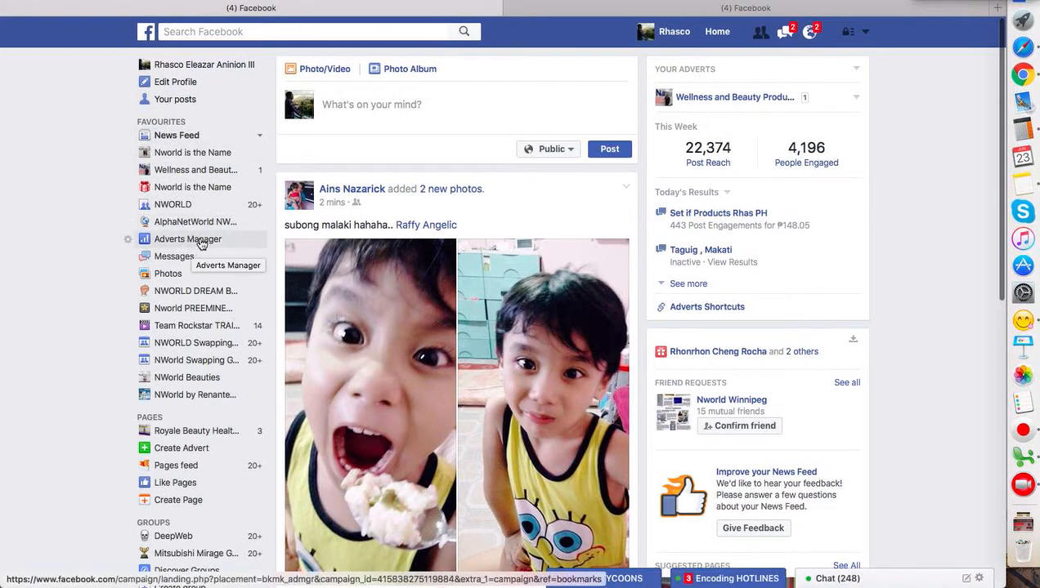
scroll(200, 243, "down", 5)
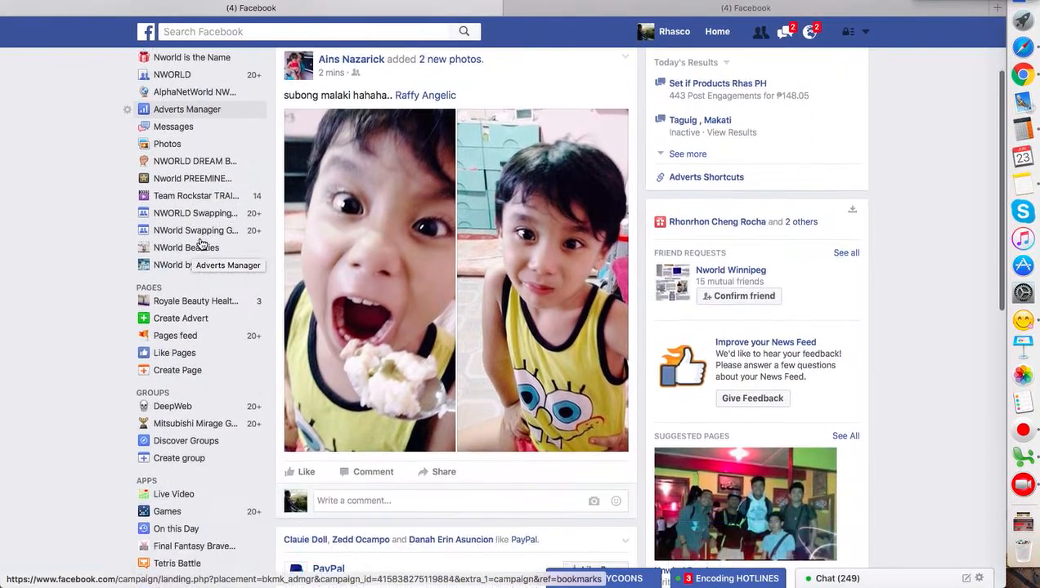
scroll(201, 374, "down", 3)
scroll(197, 371, "up", 2)
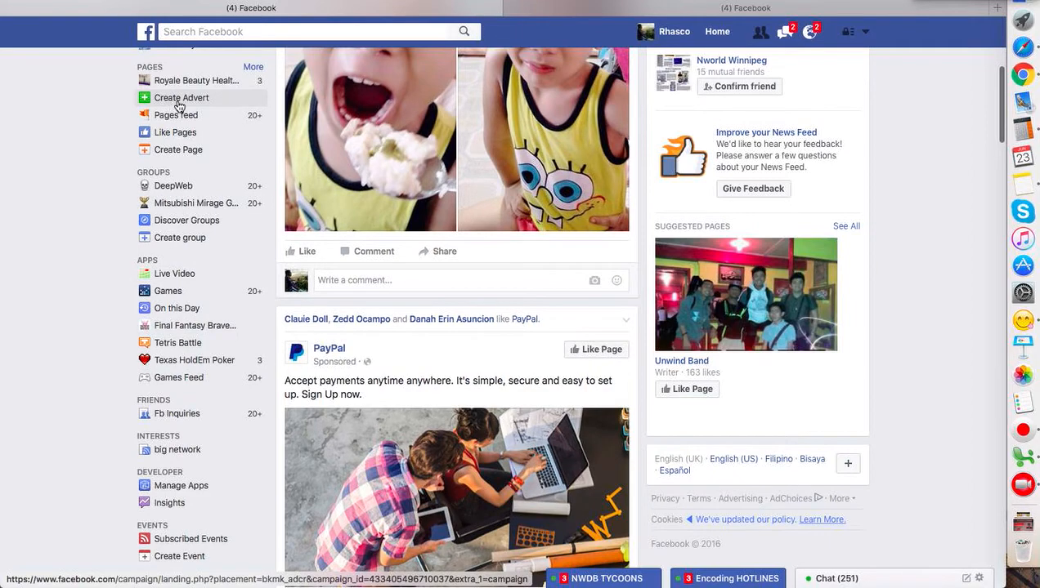
scroll(179, 106, "up", 4)
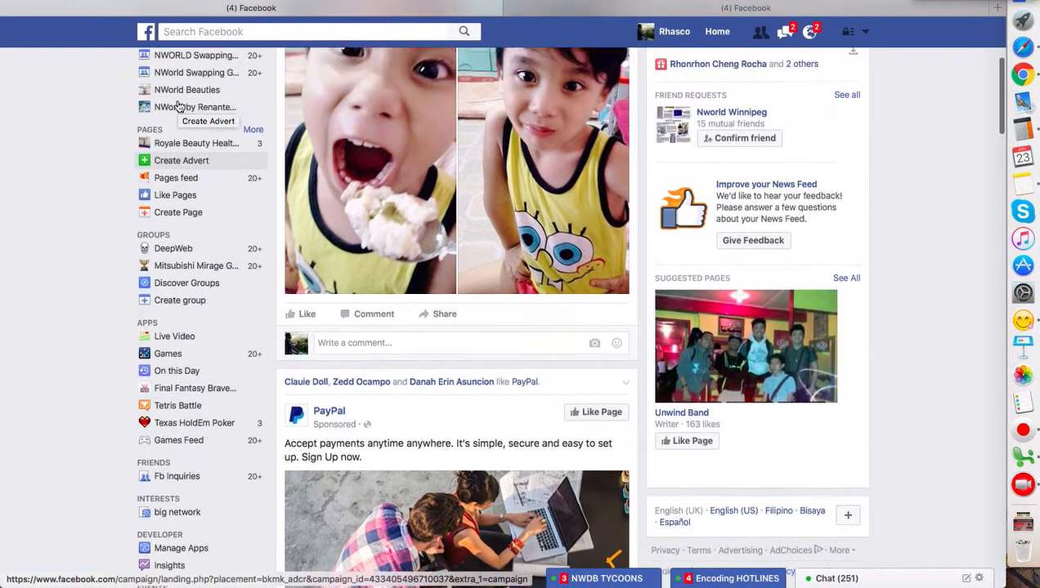
scroll(177, 103, "up", 3)
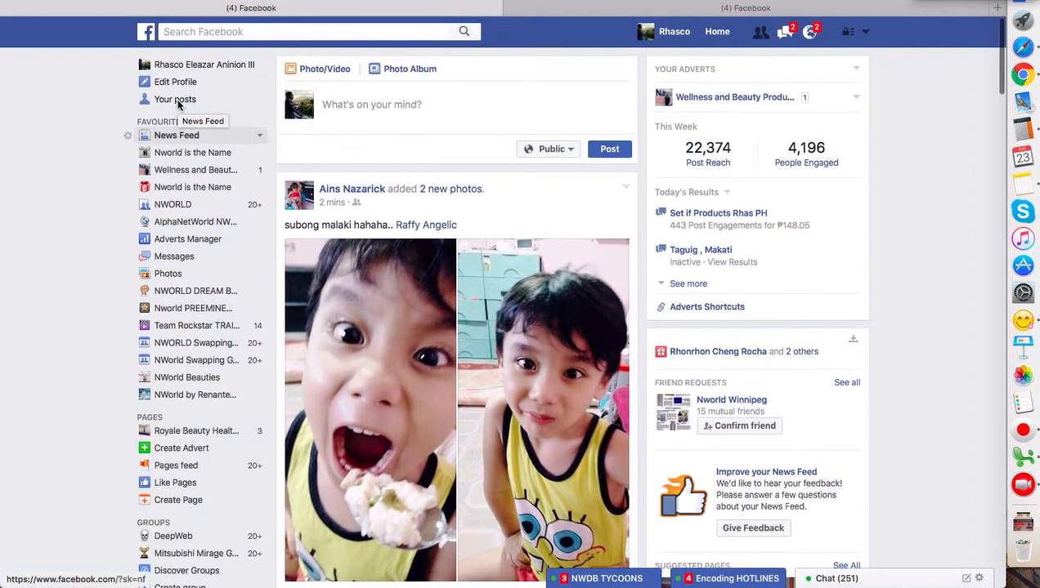
left_click(196, 241)
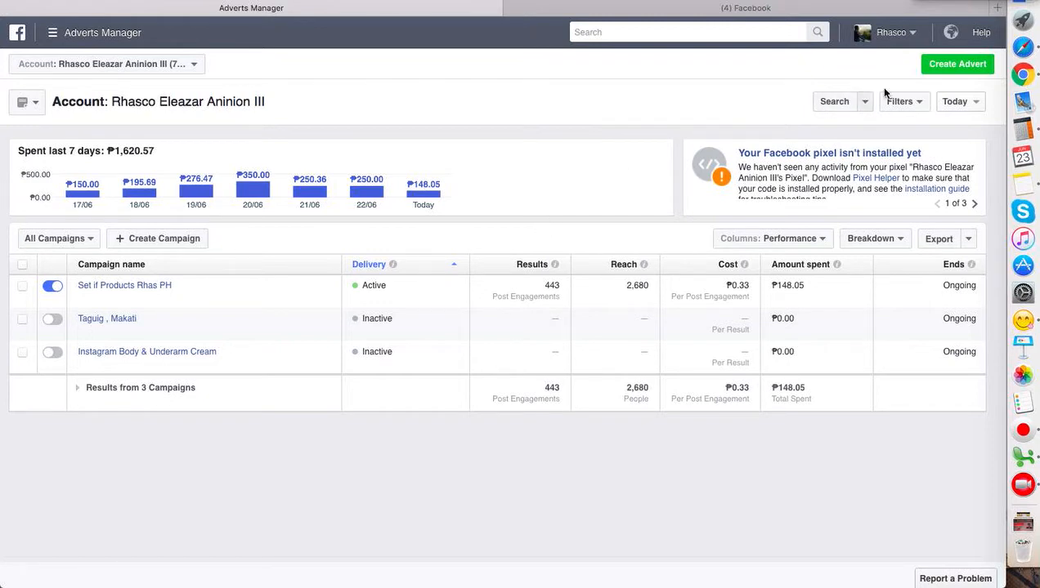
left_click(957, 65)
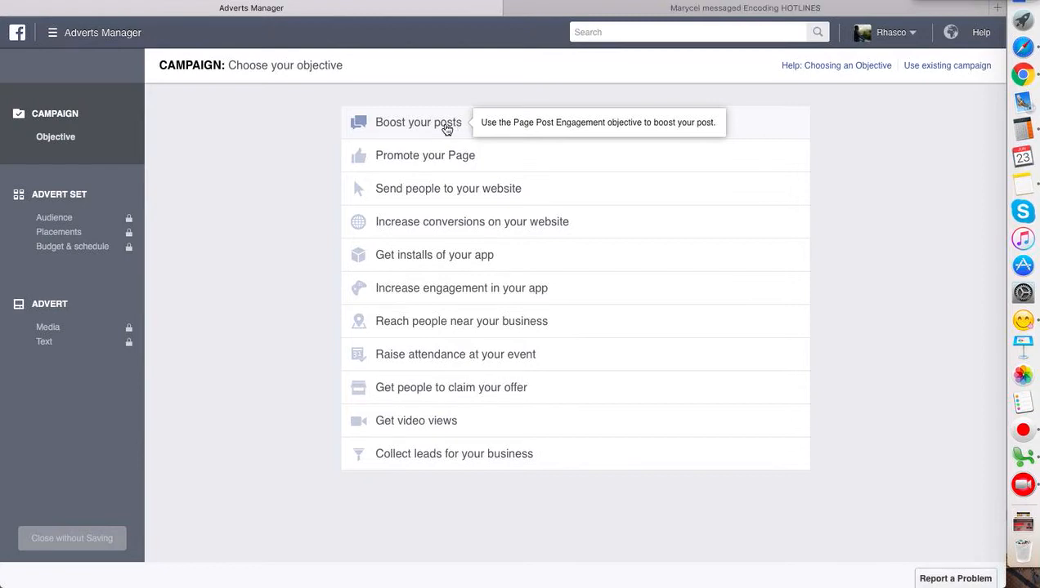
- Choose the Boost your posts objective, name the campaign "6 Digits Income" and continue to the advert set
left_click(449, 126)
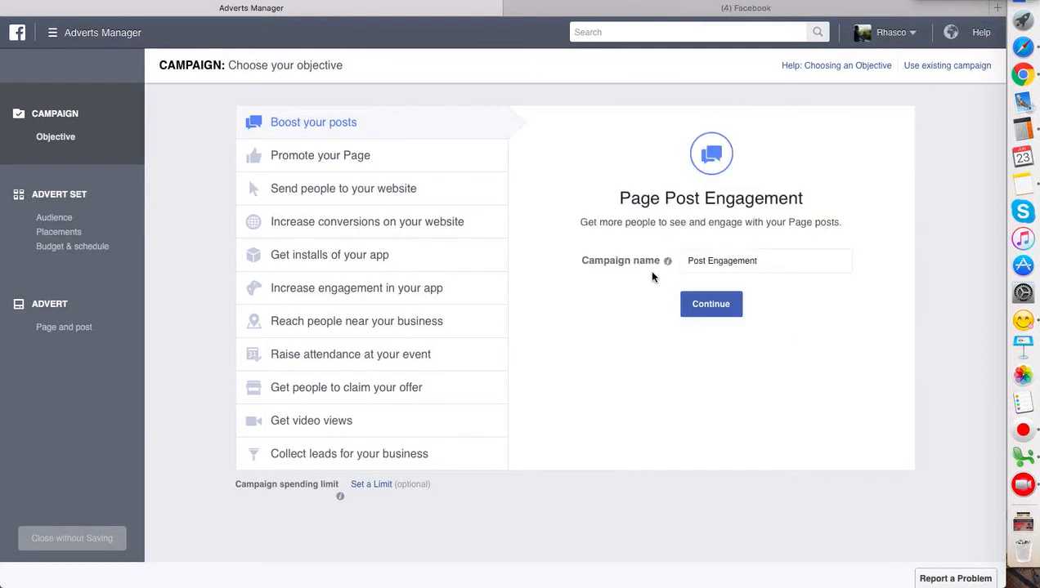
left_click_drag(761, 260, 683, 255)
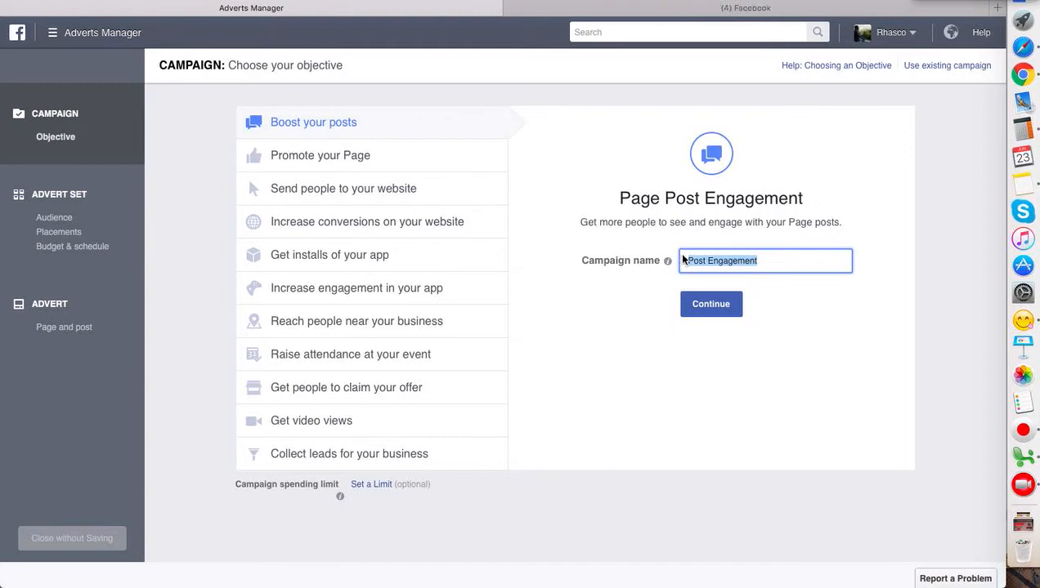
type("6 digits Income")
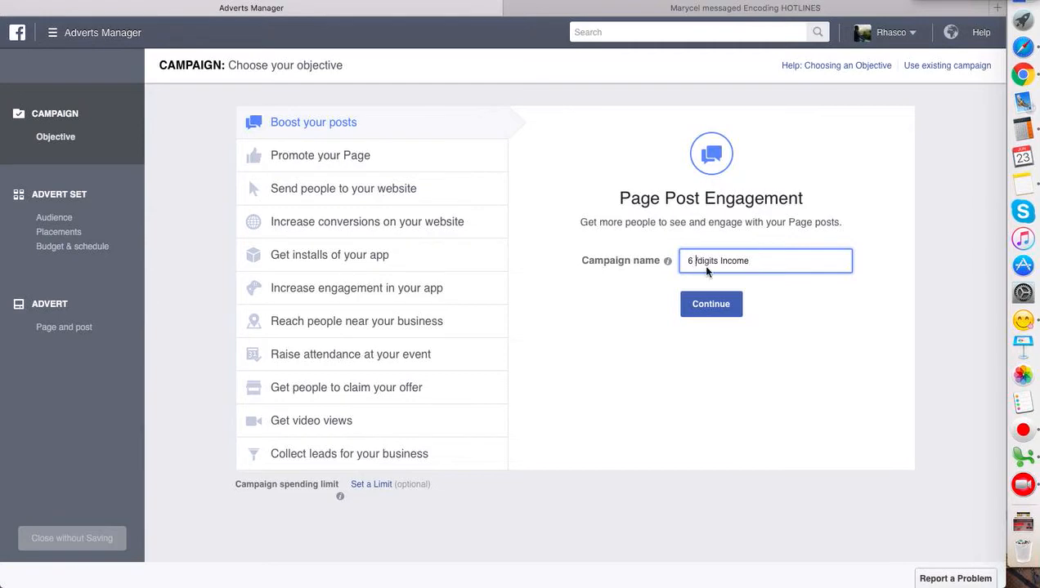
key("BackSpace")
key("BackSpace")
key("BackSpace")
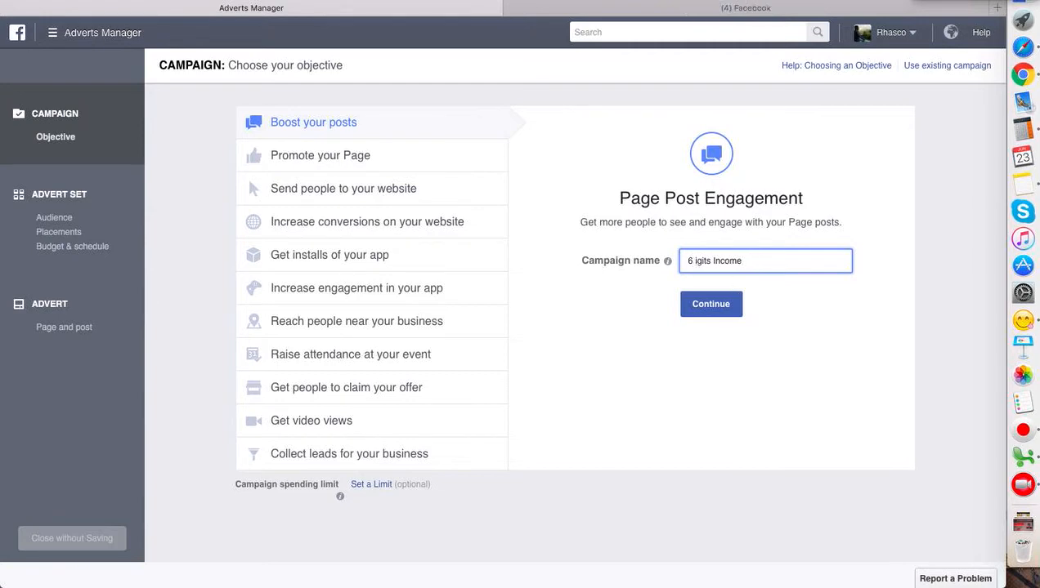
type("Di")
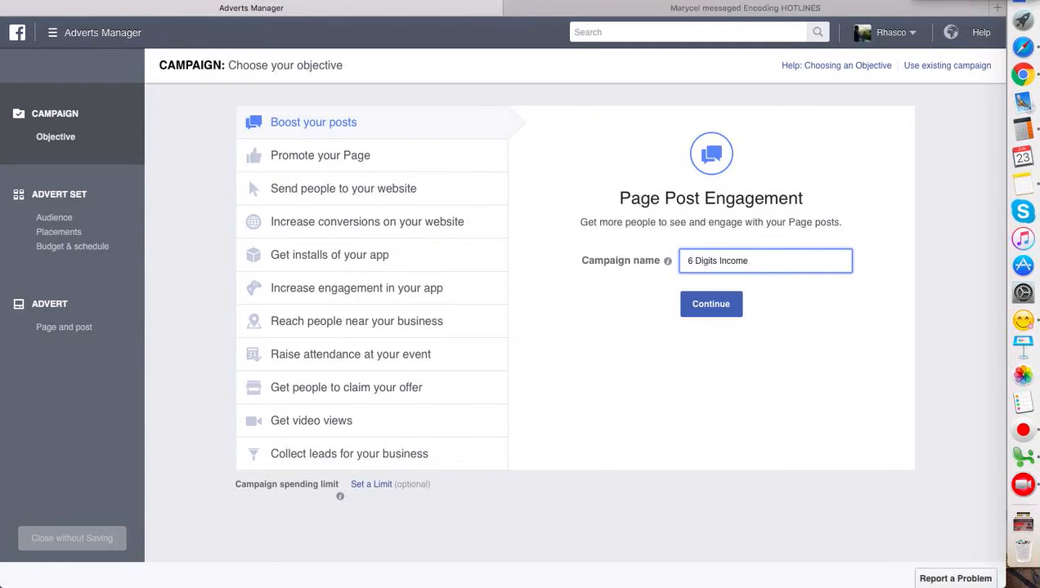
left_click(725, 312)
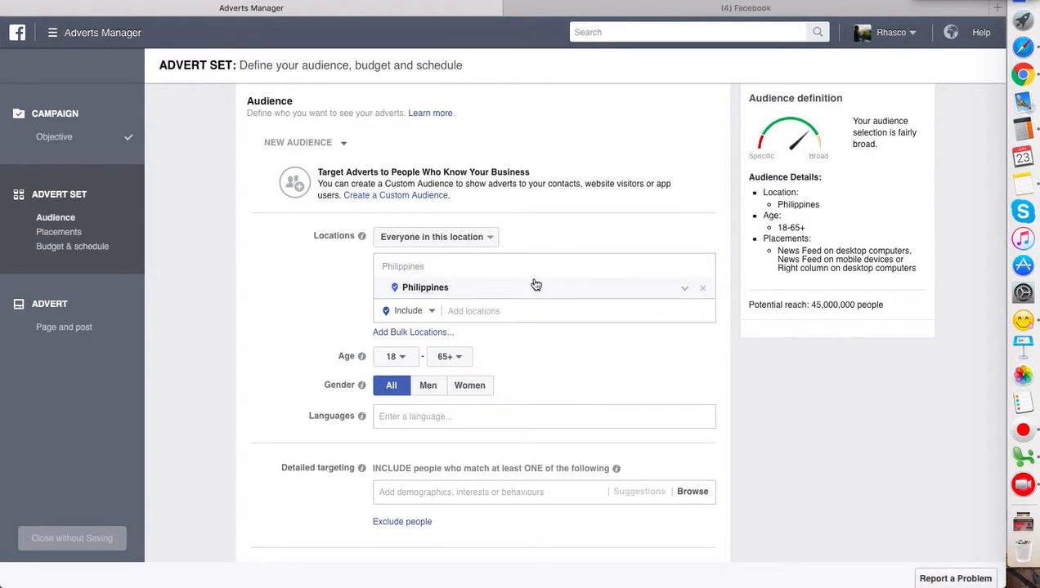
- Replace the Philippines audience location with Taguig, Metro Manila, restricted to the current city only
left_click(703, 291)
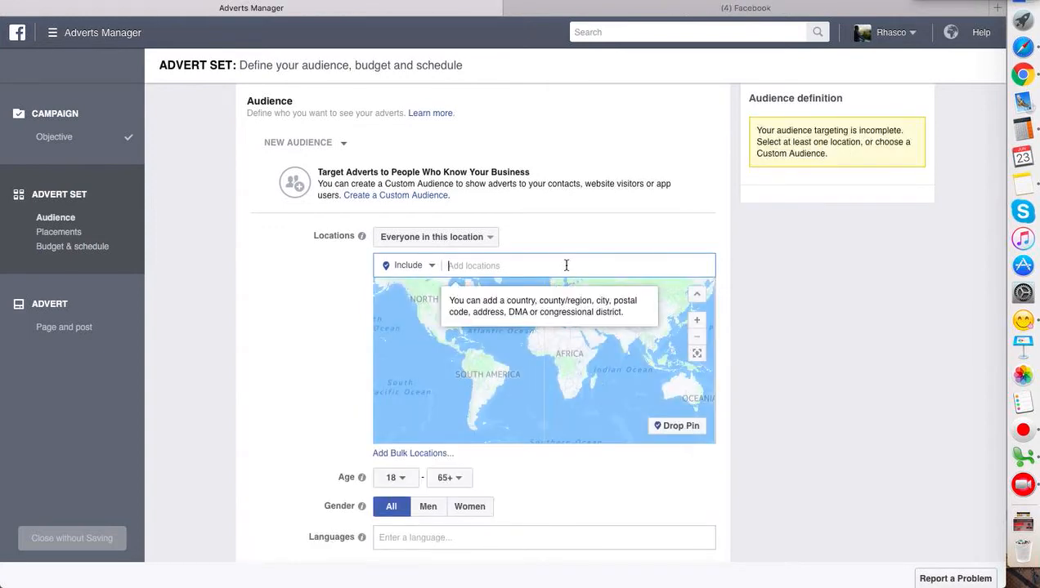
type("taguig")
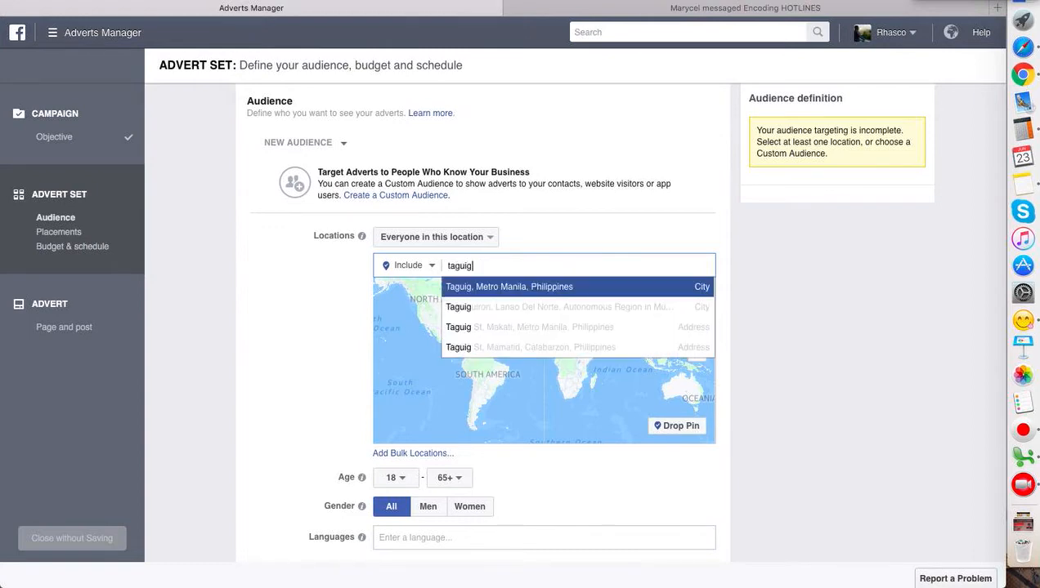
left_click(553, 299)
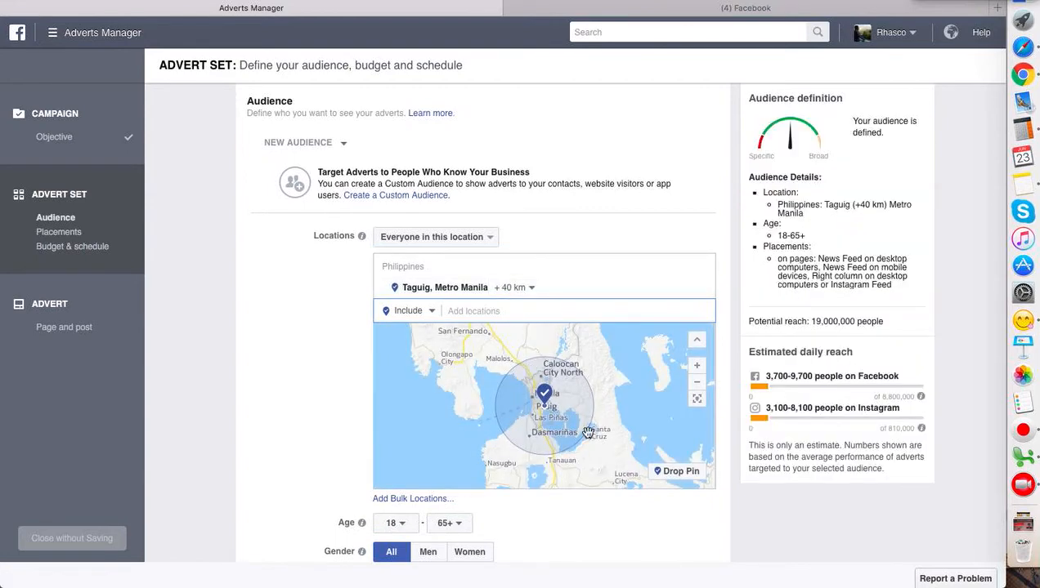
left_click(531, 293)
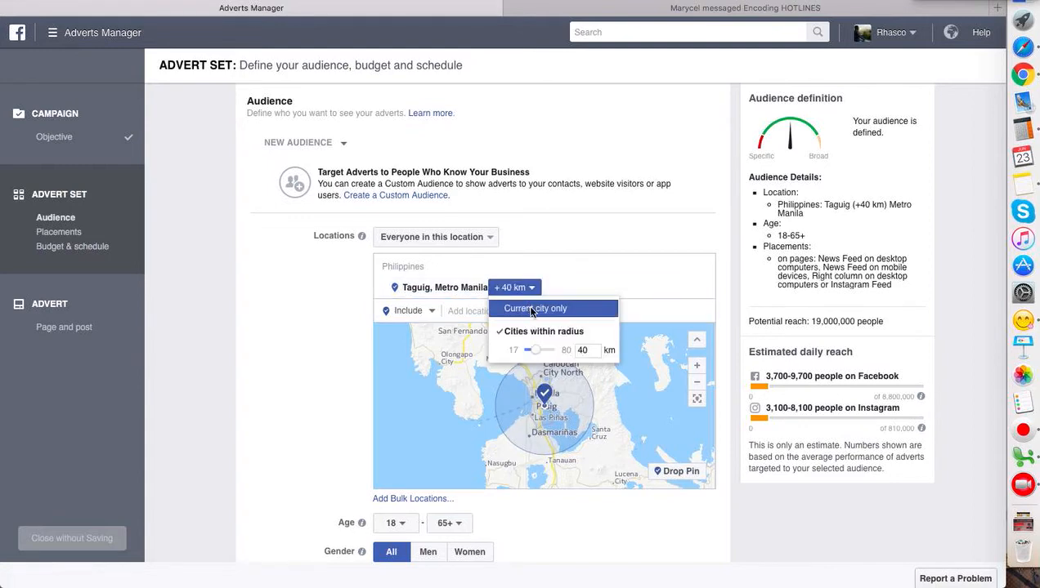
left_click(532, 309)
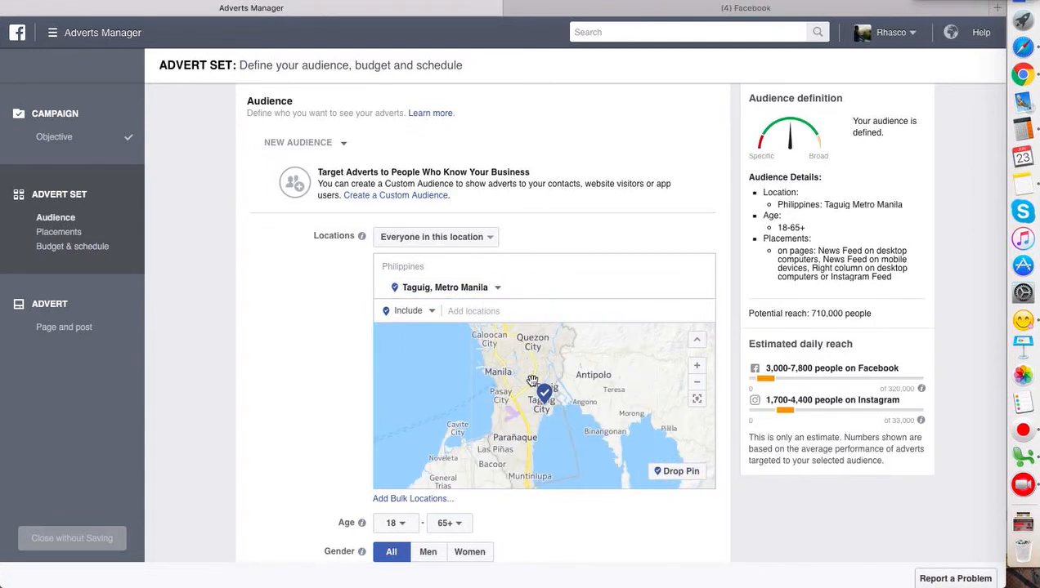
- Set the audience's maximum age to 50
scroll(307, 380, "down", 3)
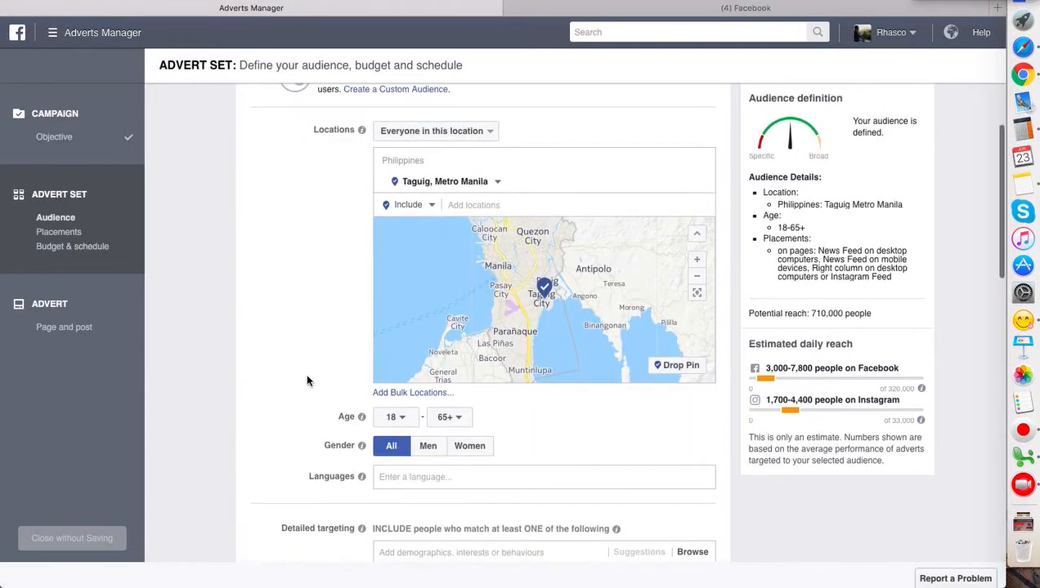
left_click(449, 418)
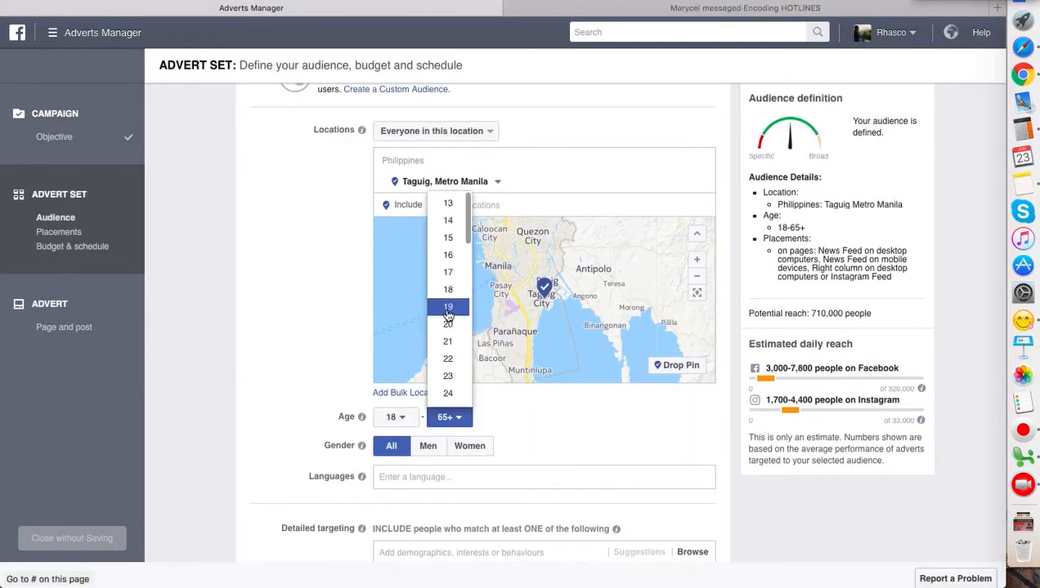
scroll(463, 307, "down", 3)
scroll(462, 307, "down", 8)
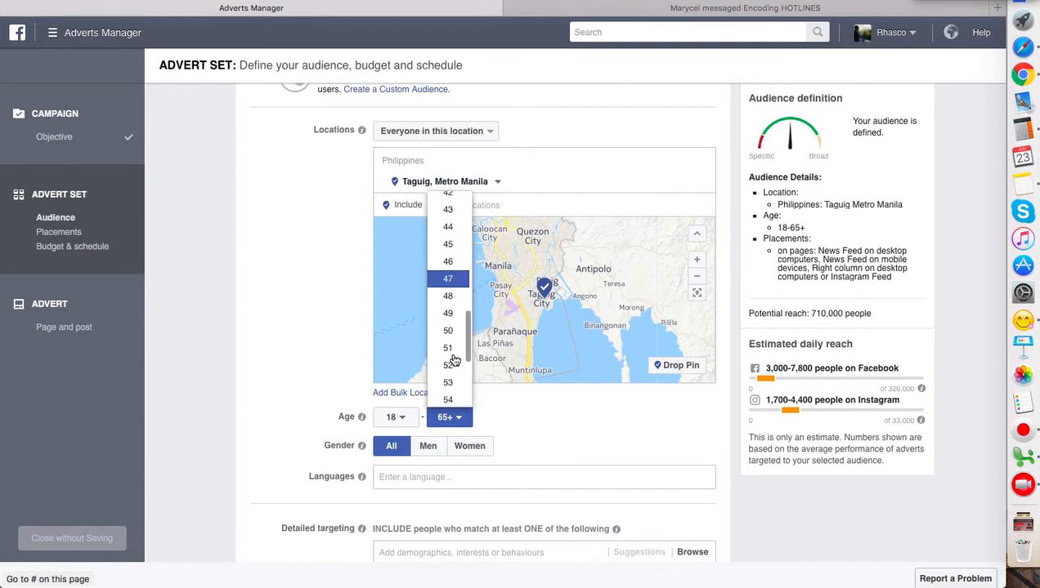
left_click(448, 343)
- Set the advert set's daily budget to ₱500.00
scroll(309, 363, "down", 2)
scroll(279, 382, "down", 2)
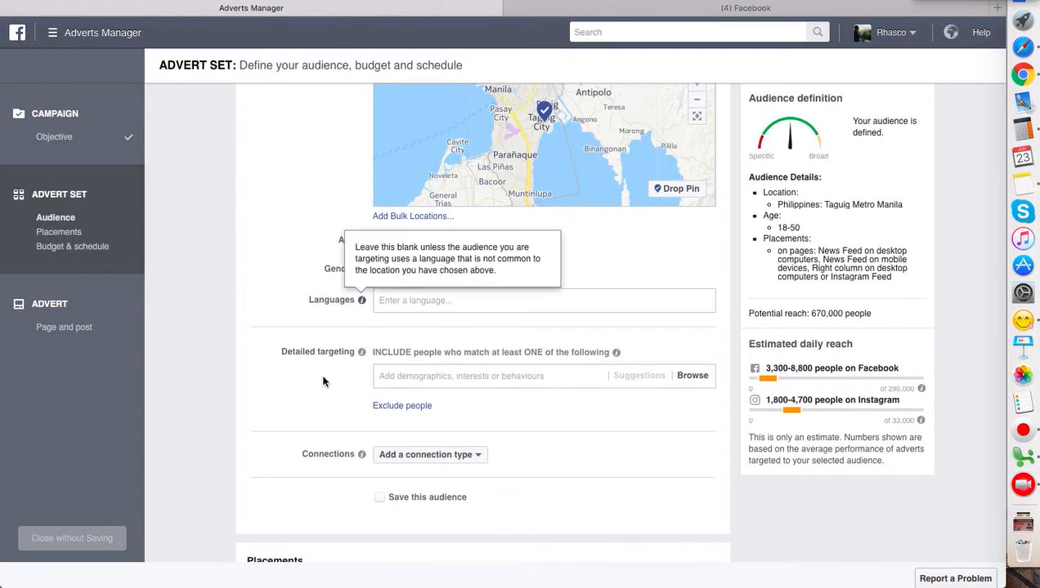
scroll(319, 391, "down", 2)
scroll(452, 439, "down", 1)
scroll(452, 440, "down", 1)
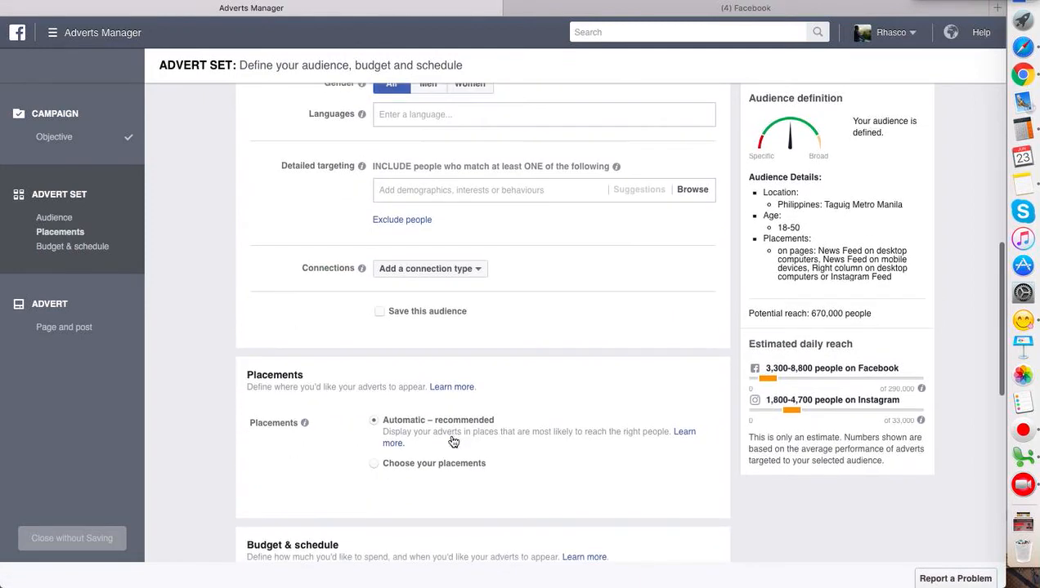
scroll(512, 384, "down", 3)
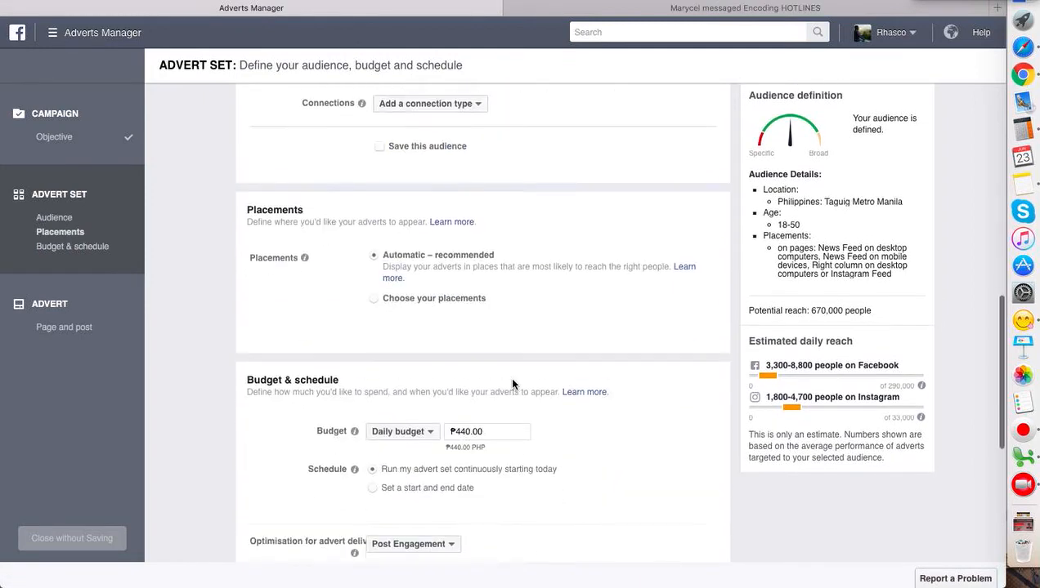
scroll(489, 417, "down", 1)
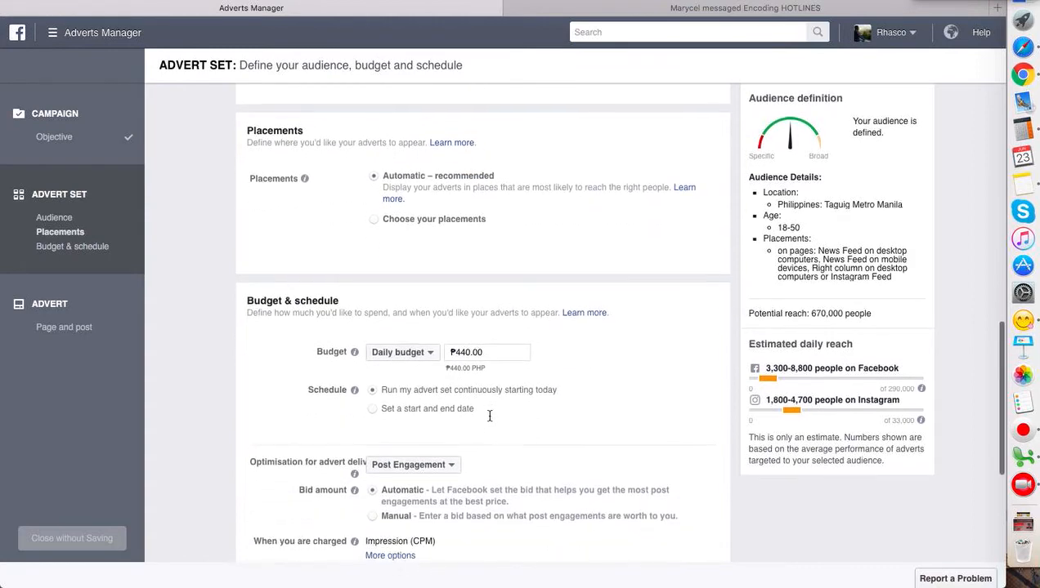
left_click(465, 352)
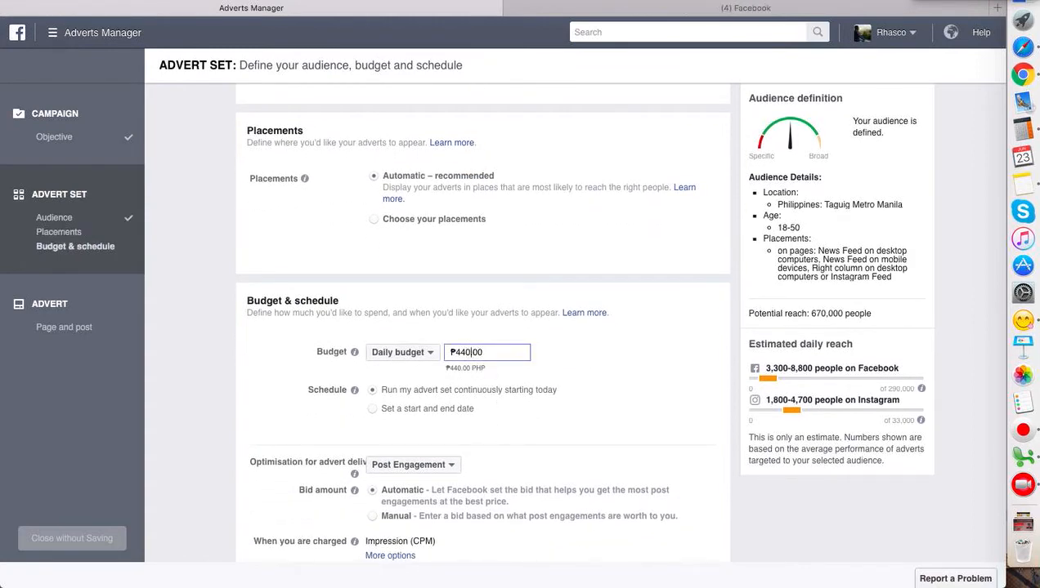
key("BackSpace")
key("BackSpace")
key("BackSpace")
type("500")
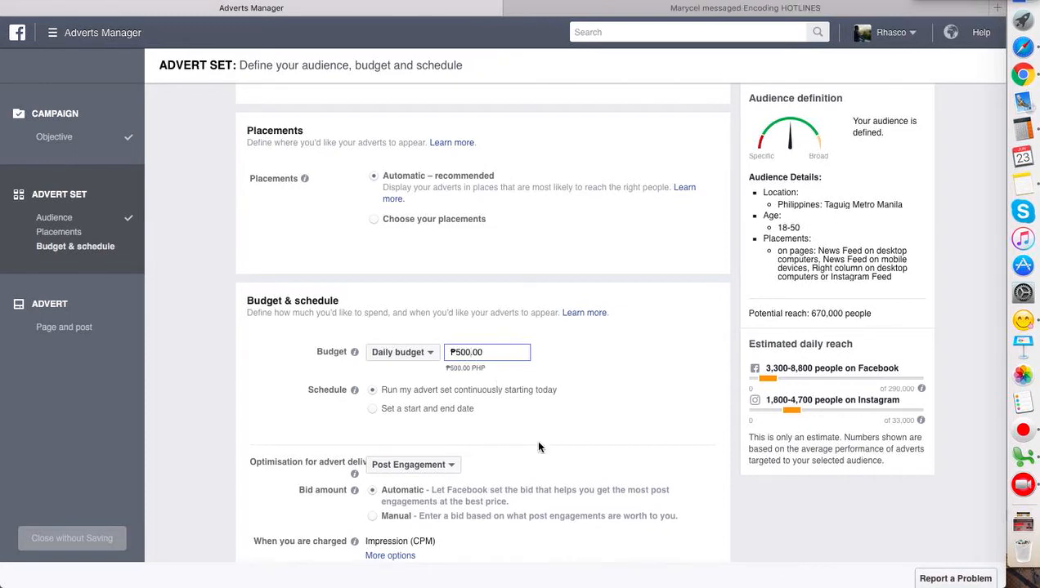
scroll(546, 474, "down", 5)
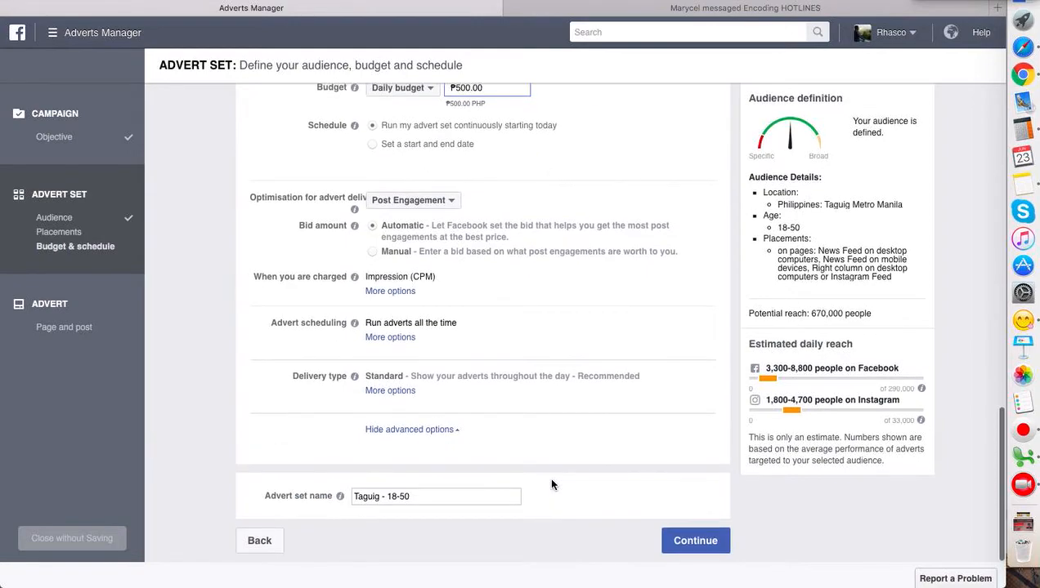
scroll(552, 485, "up", 12)
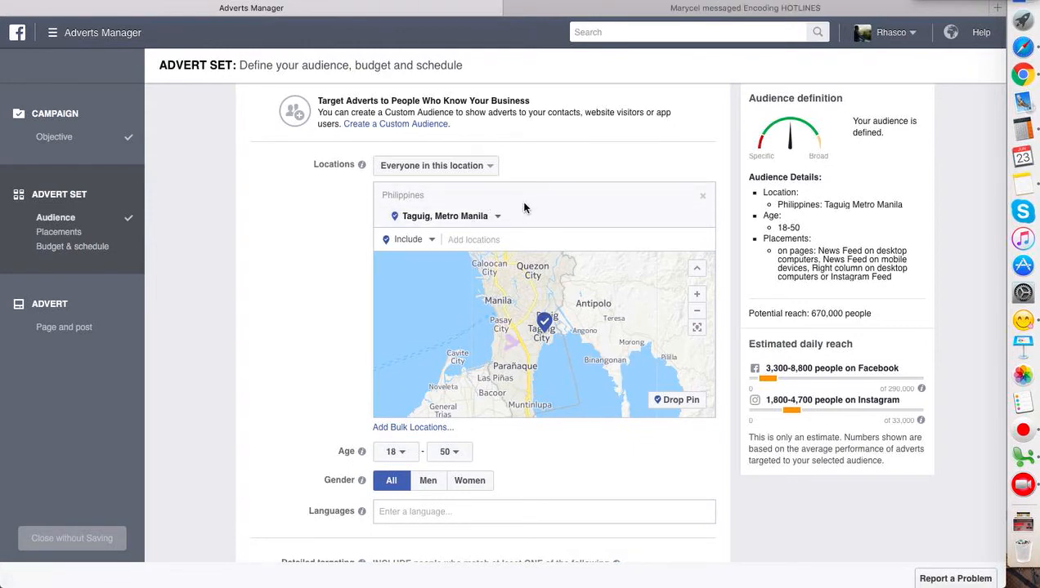
scroll(479, 448, "down", 5)
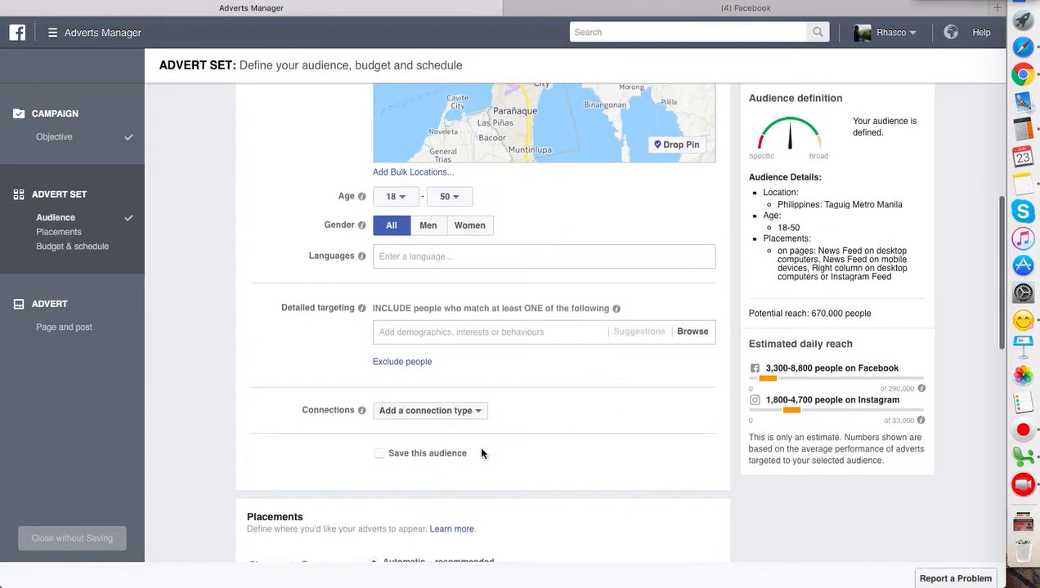
scroll(480, 454, "down", 7)
scroll(481, 453, "up", 13)
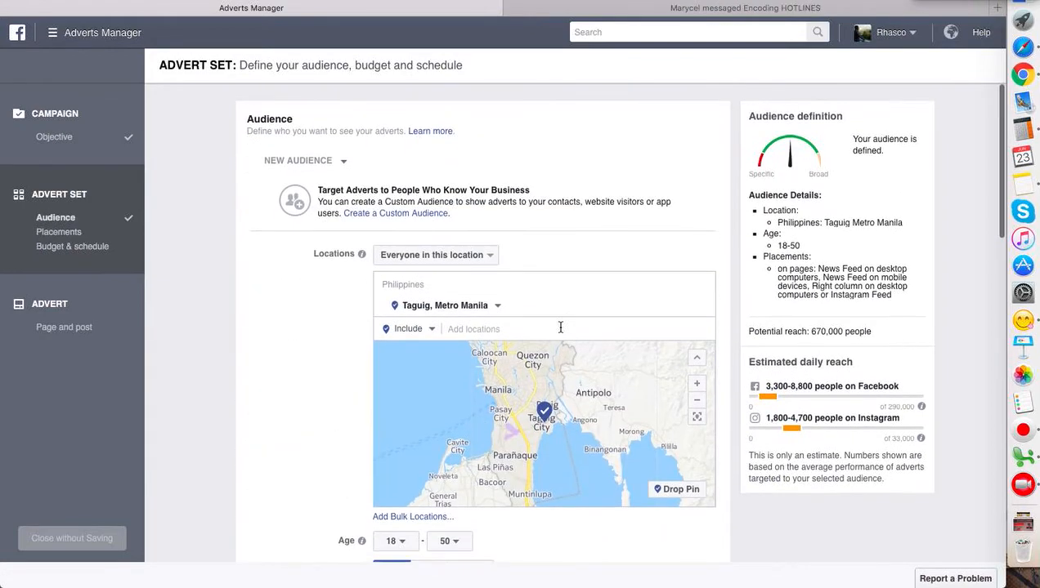
- Replace the Taguig audience location with the whole of the Philippines and continue to the advert page
left_click(703, 308)
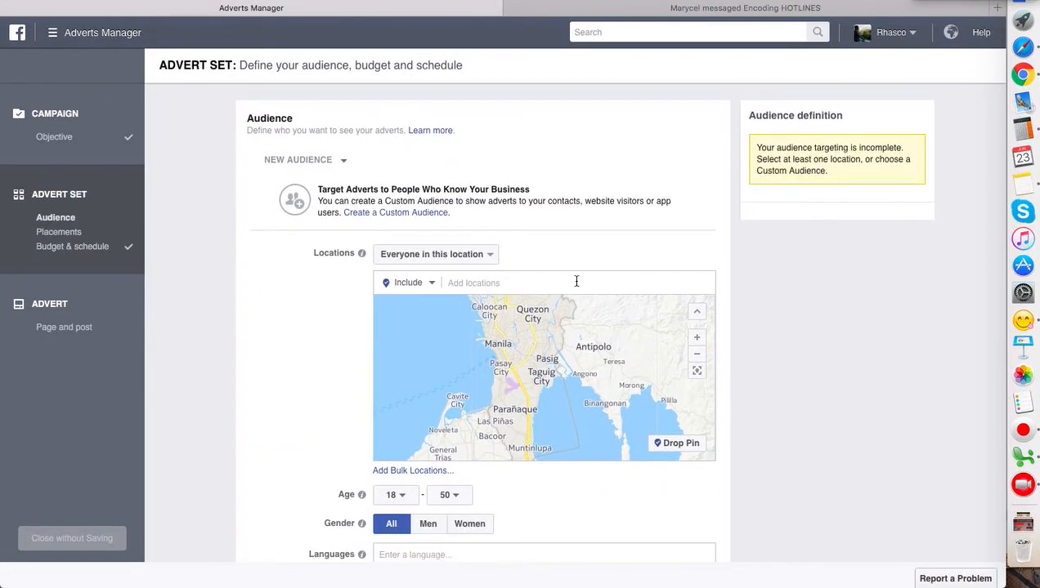
left_click(564, 284)
type("ph")
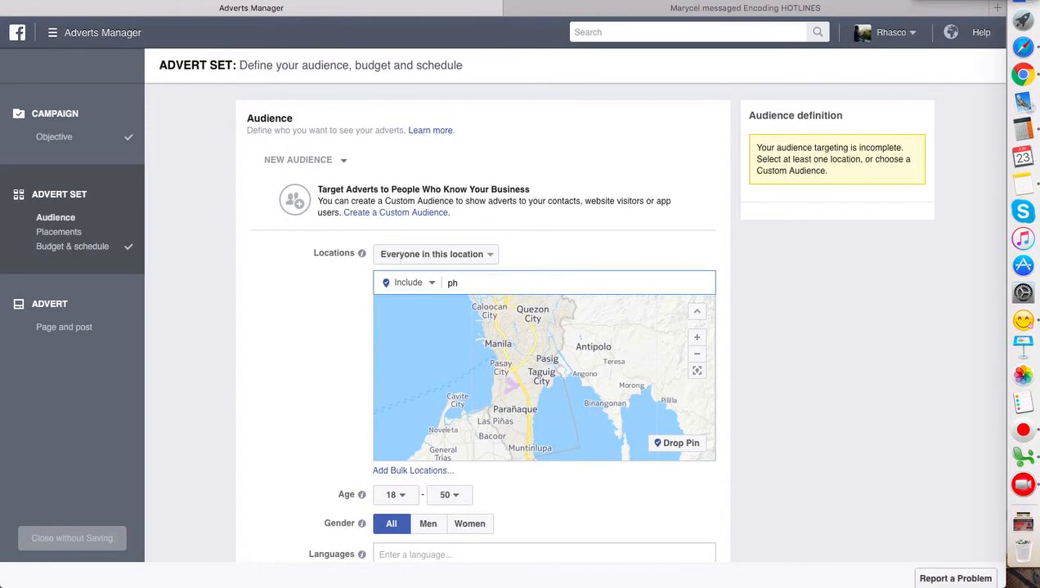
left_click(564, 305)
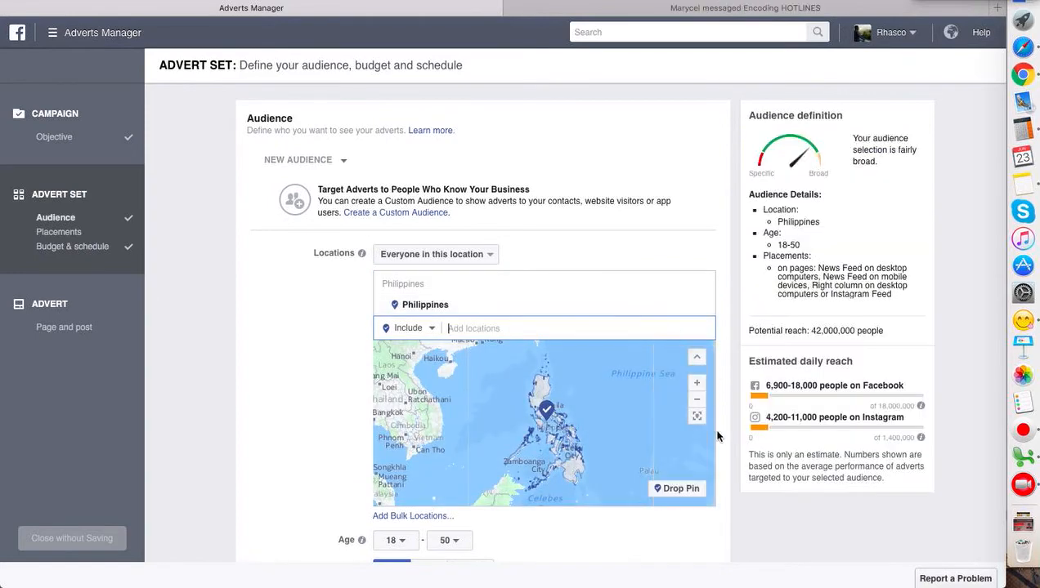
scroll(717, 446, "down", 15)
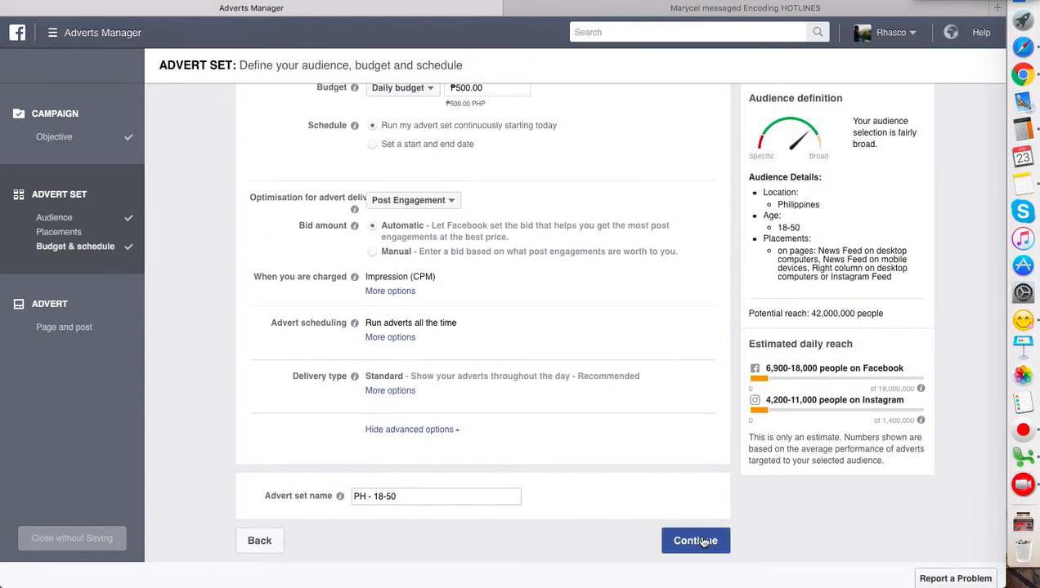
left_click(697, 541)
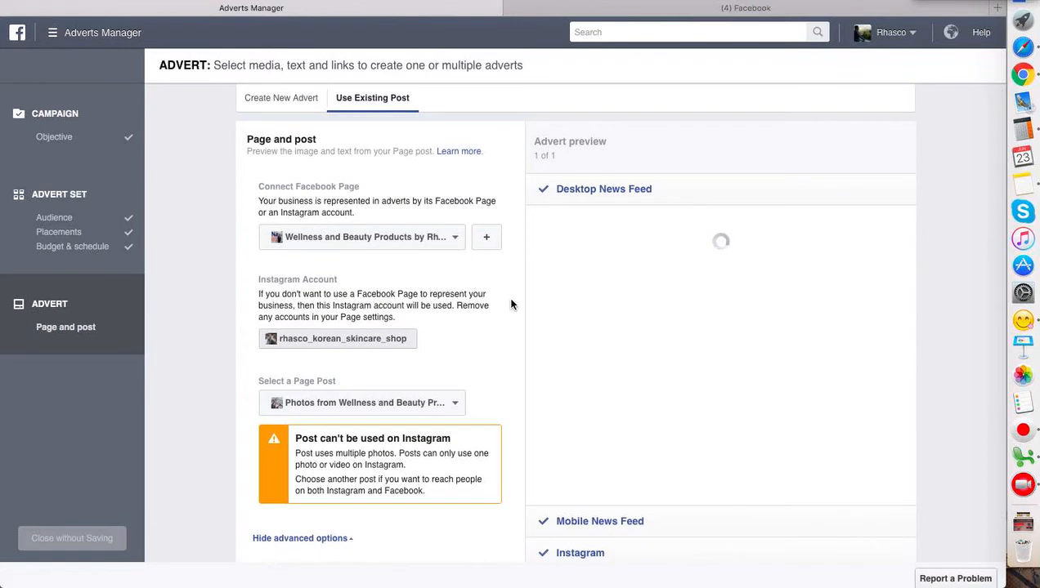
- Review the connected Page, page post and preview settings of the advert, and return to the advert set
scroll(566, 409, "down", 3)
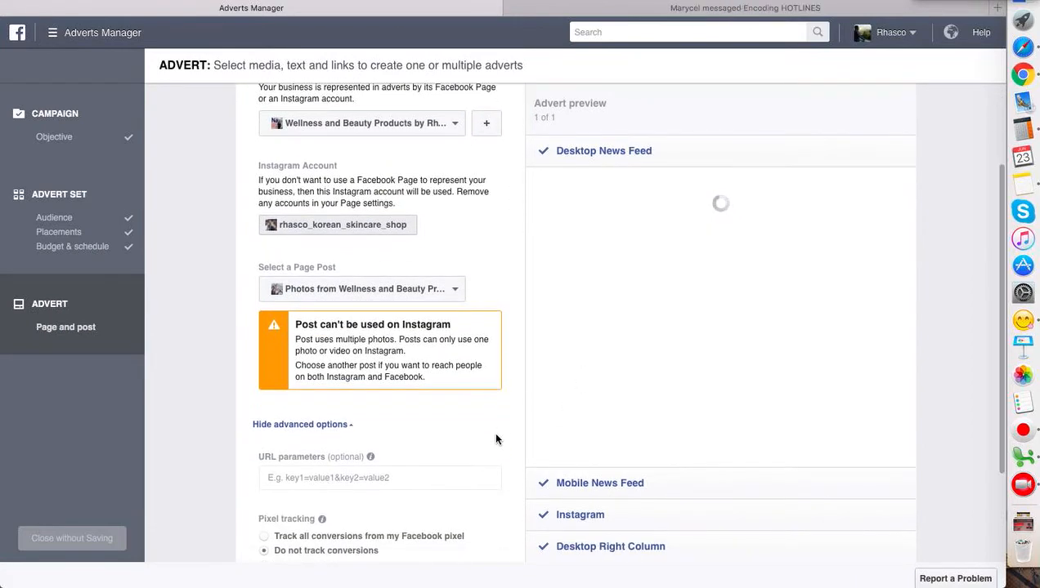
scroll(494, 440, "down", 4)
scroll(494, 326, "up", 2)
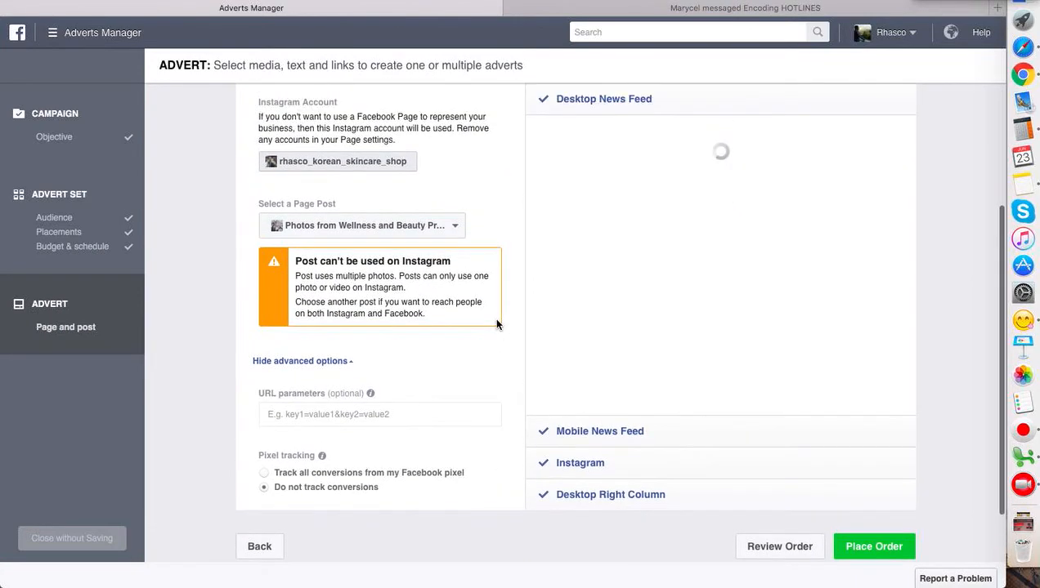
left_click(270, 546)
- Choose the placements manually, exclude Instagram and Desktop Right Column, and continue to the advert page
scroll(505, 330, "down", 3)
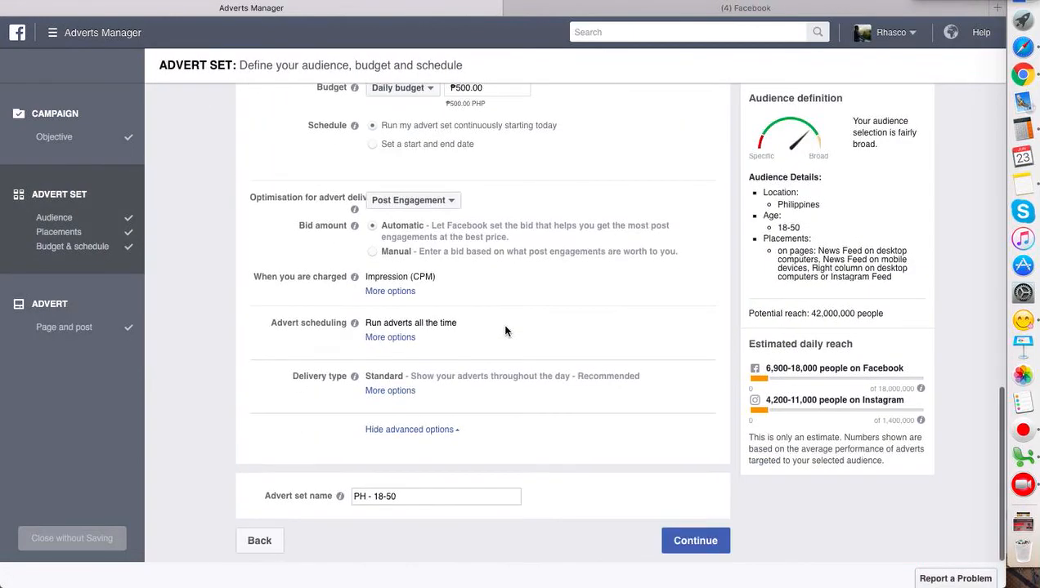
scroll(505, 330, "up", 2)
scroll(505, 331, "up", 3)
scroll(505, 331, "up", 3)
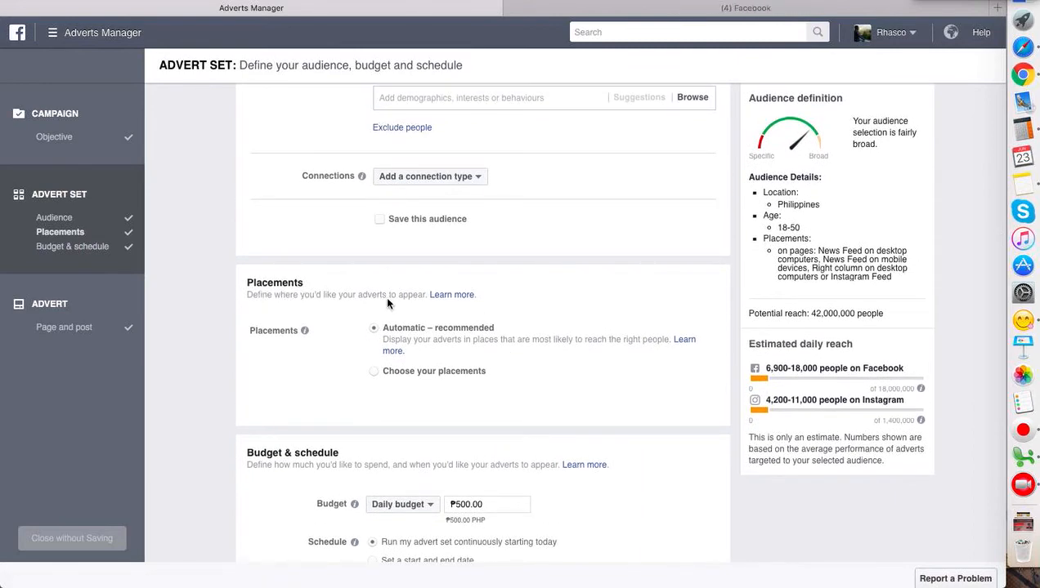
left_click(375, 379)
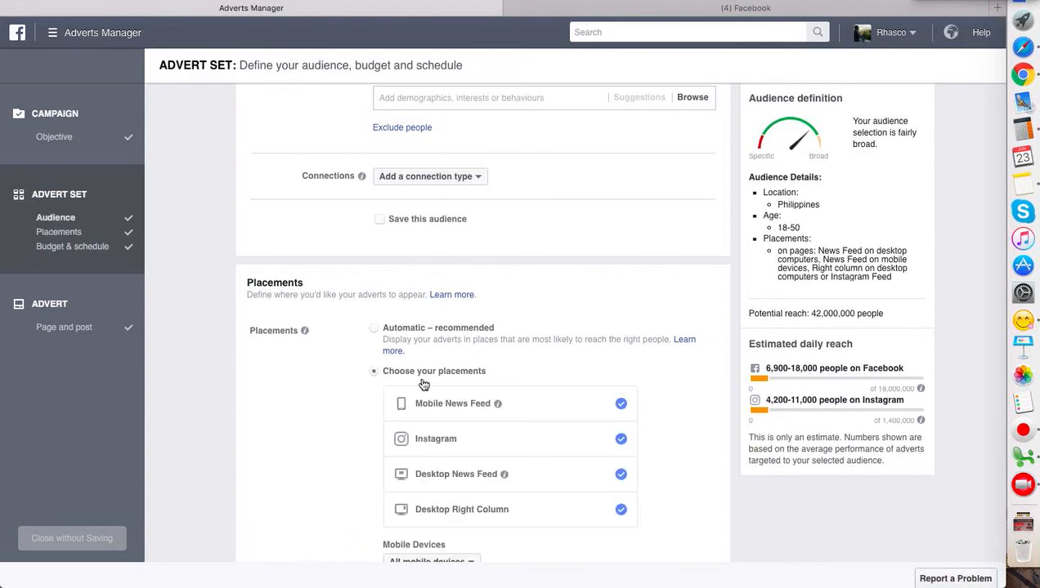
left_click(622, 441)
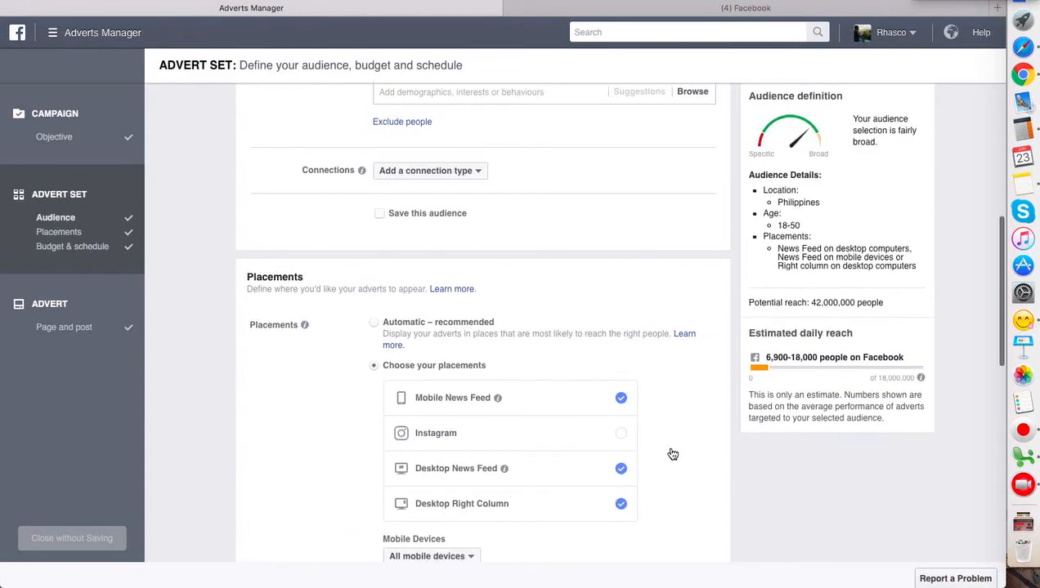
scroll(672, 454, "down", 1)
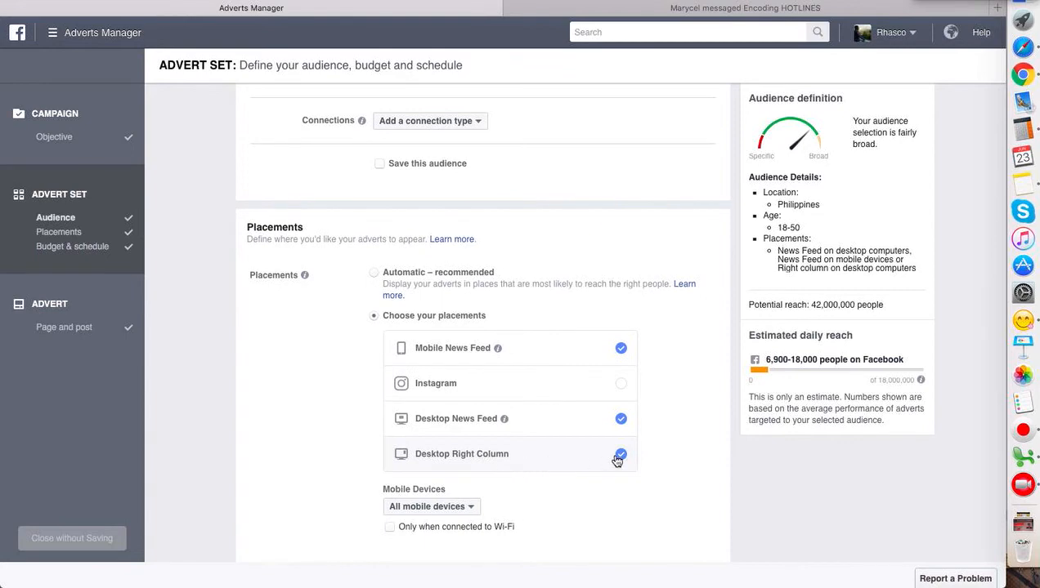
left_click(618, 459)
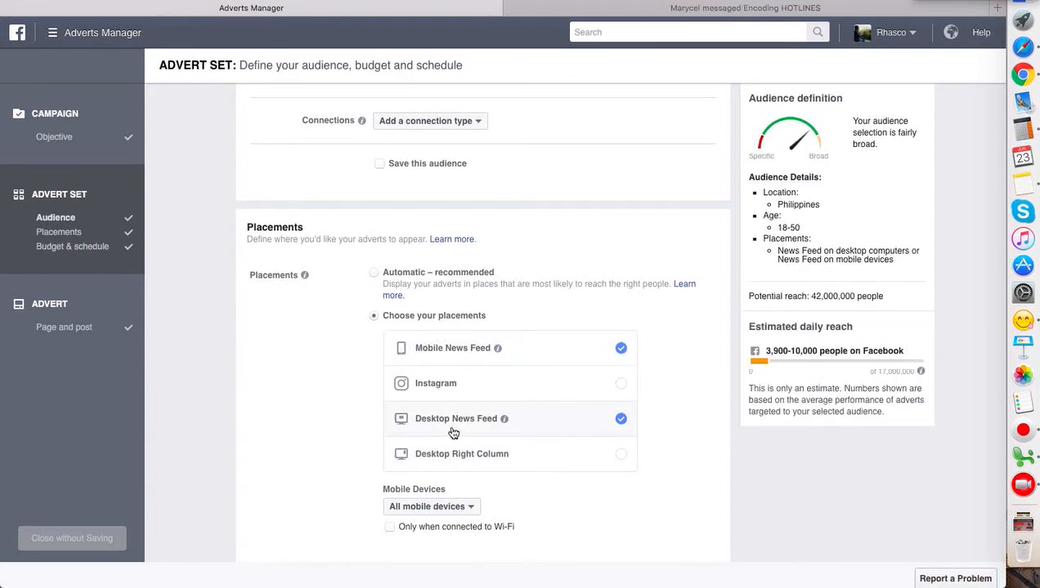
scroll(652, 539, "down", 10)
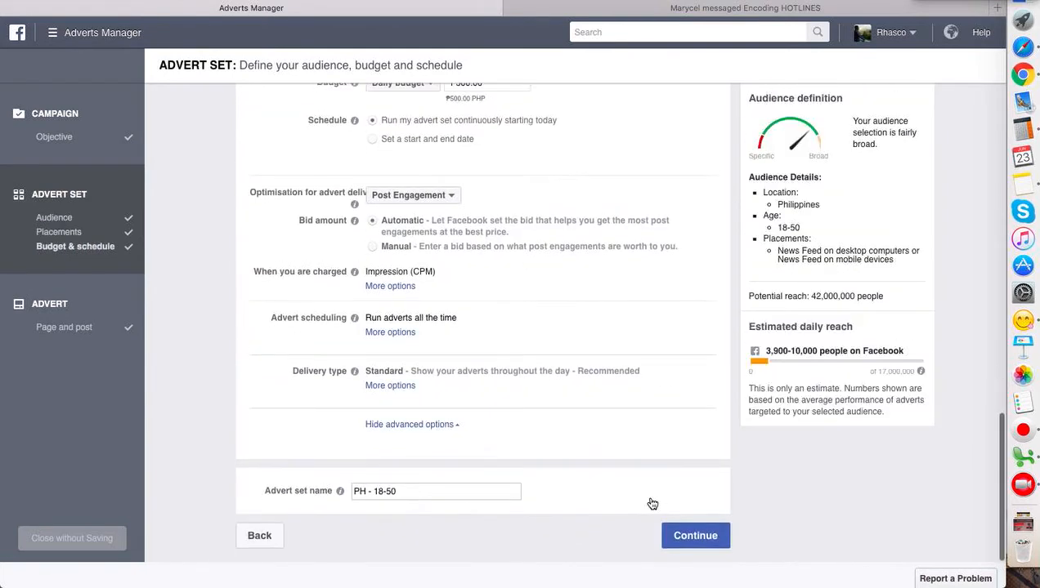
left_click(687, 541)
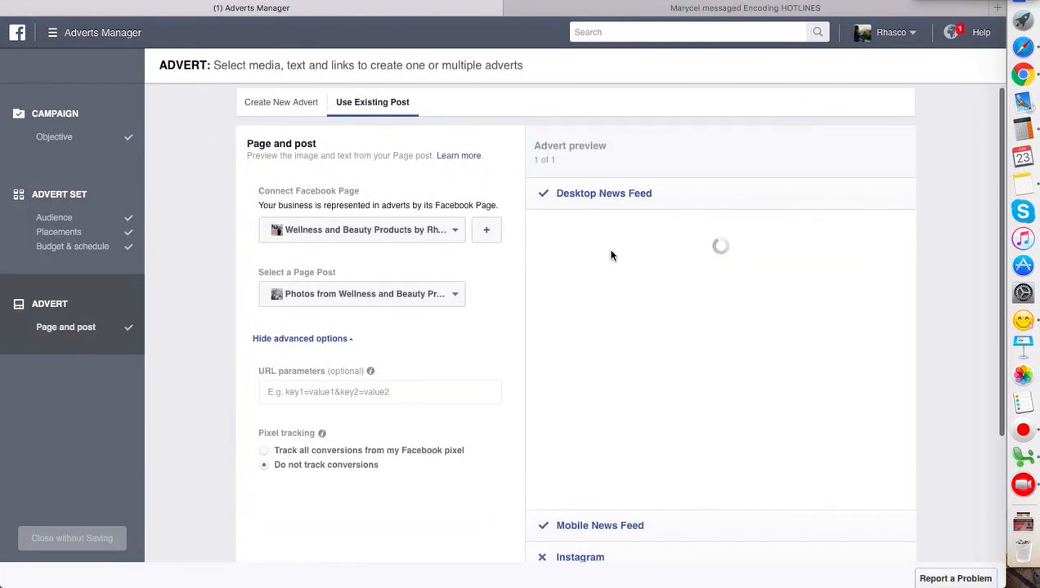
- Connect the Wellness and Beauty Products Page and select its "From 4 digits income to 6 Digits income in 1 month" post
scroll(505, 349, "down", 1)
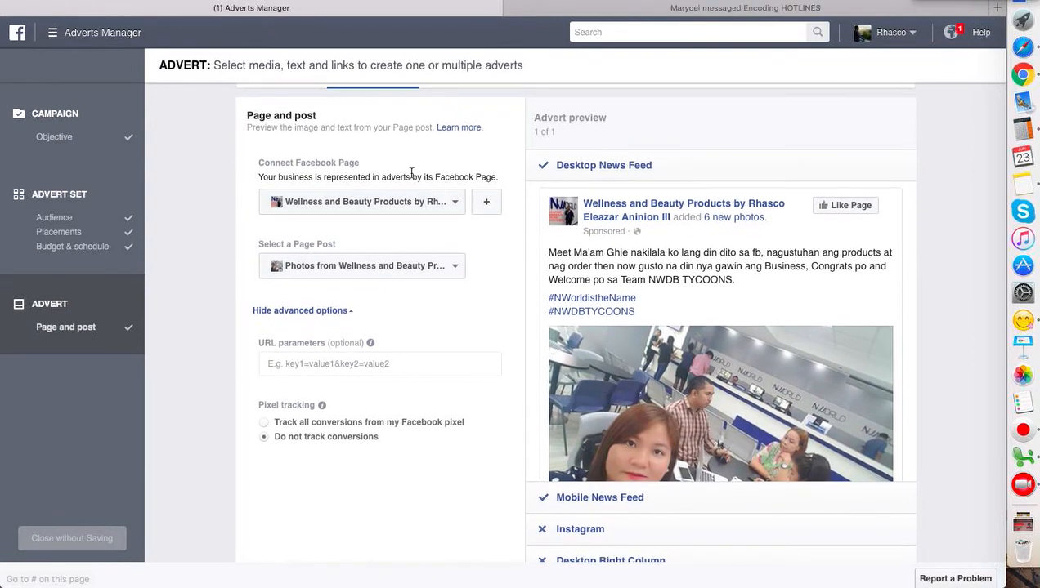
left_click(363, 206)
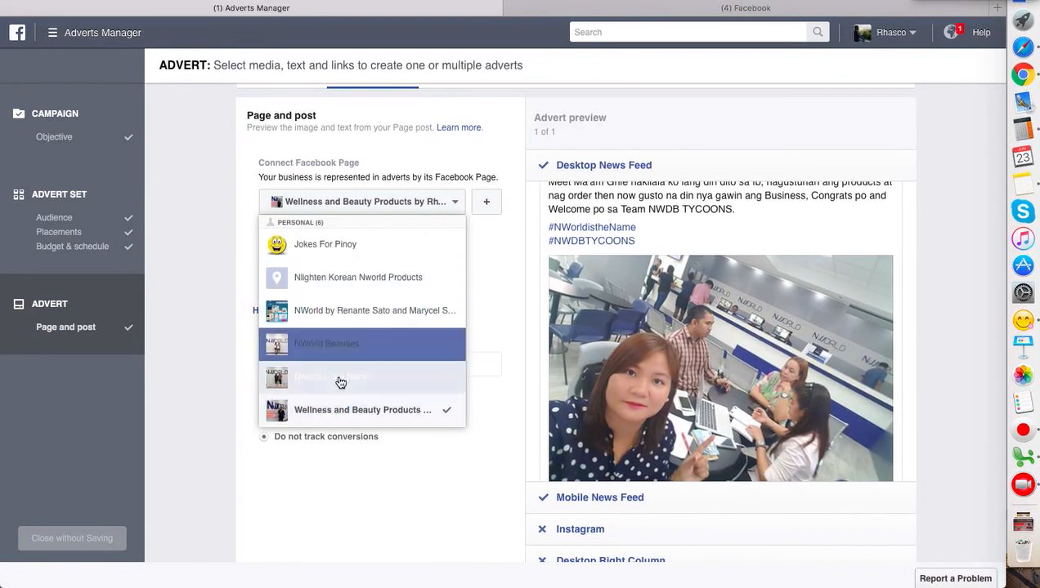
left_click(344, 407)
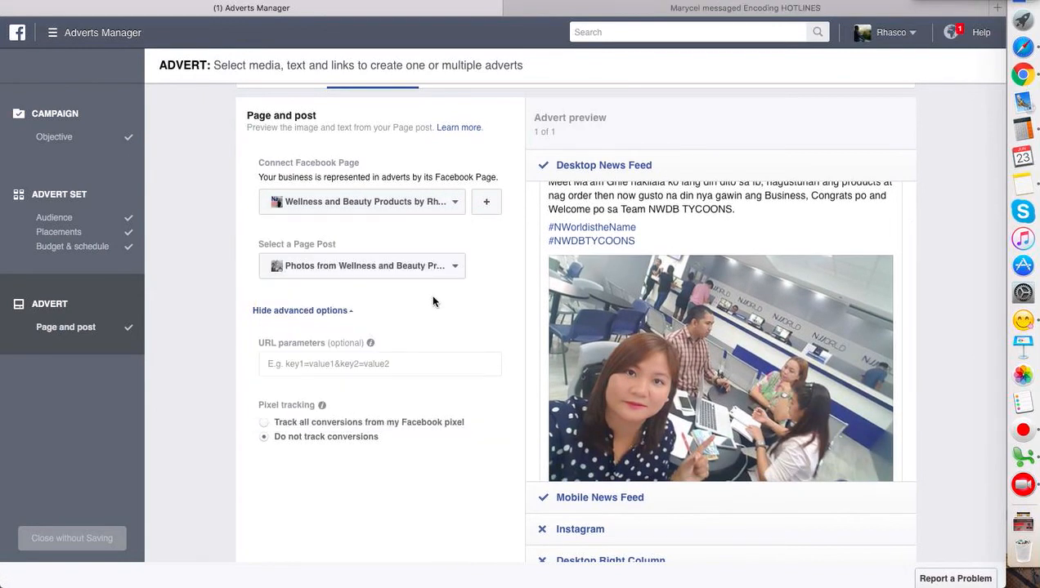
scroll(431, 299, "up", 1)
left_click(401, 304)
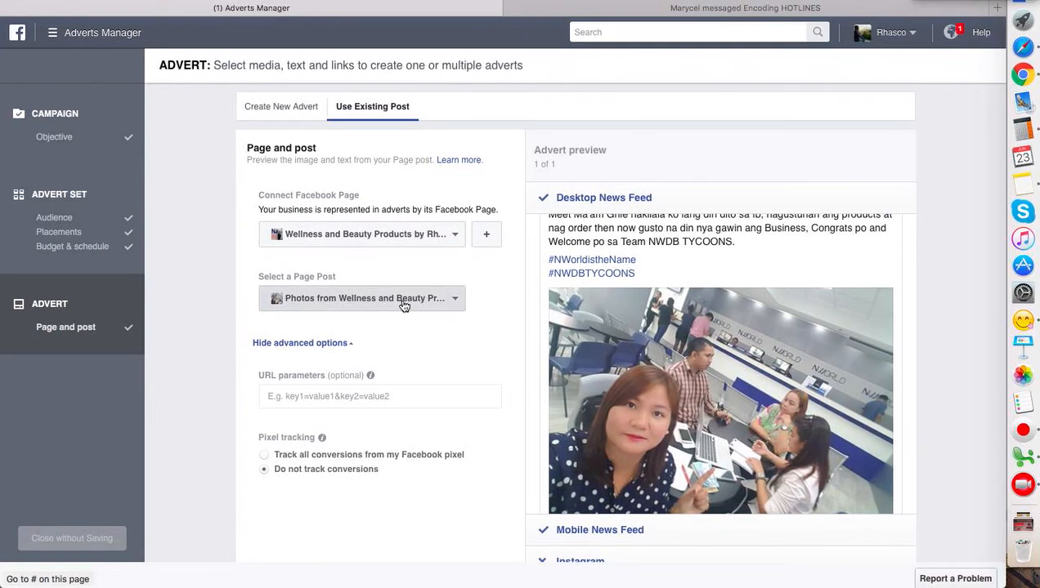
scroll(415, 372, "down", 1)
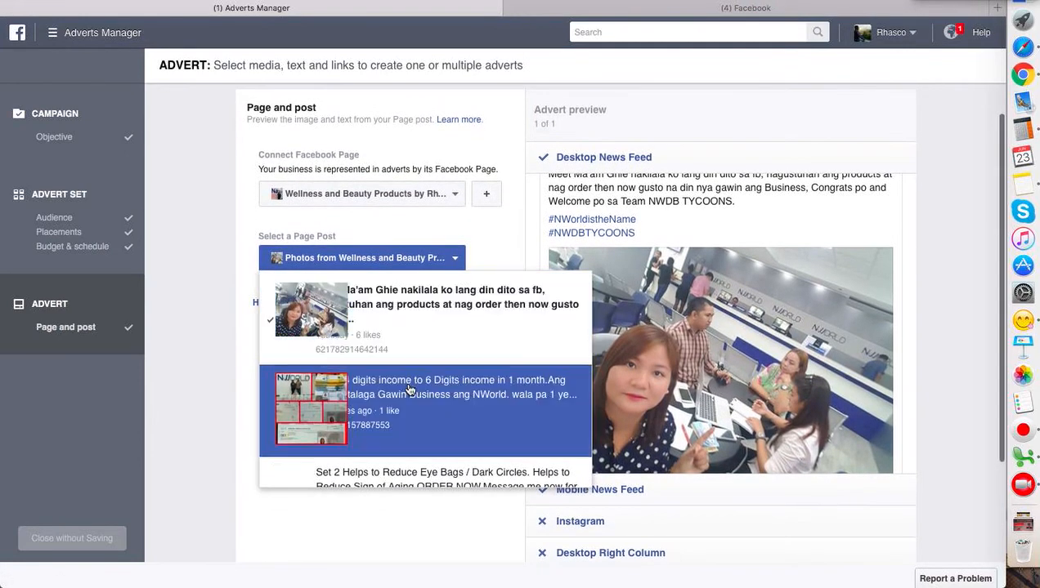
left_click(407, 398)
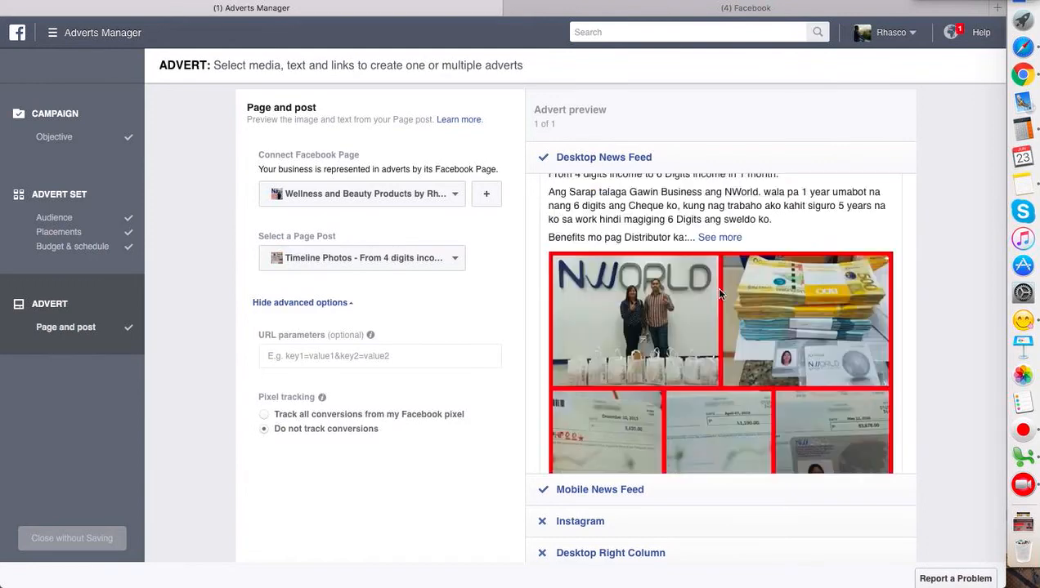
- Examine the post's text and photos in the Desktop News Feed preview of the advert
scroll(675, 323, "down", 3)
scroll(675, 324, "up", 5)
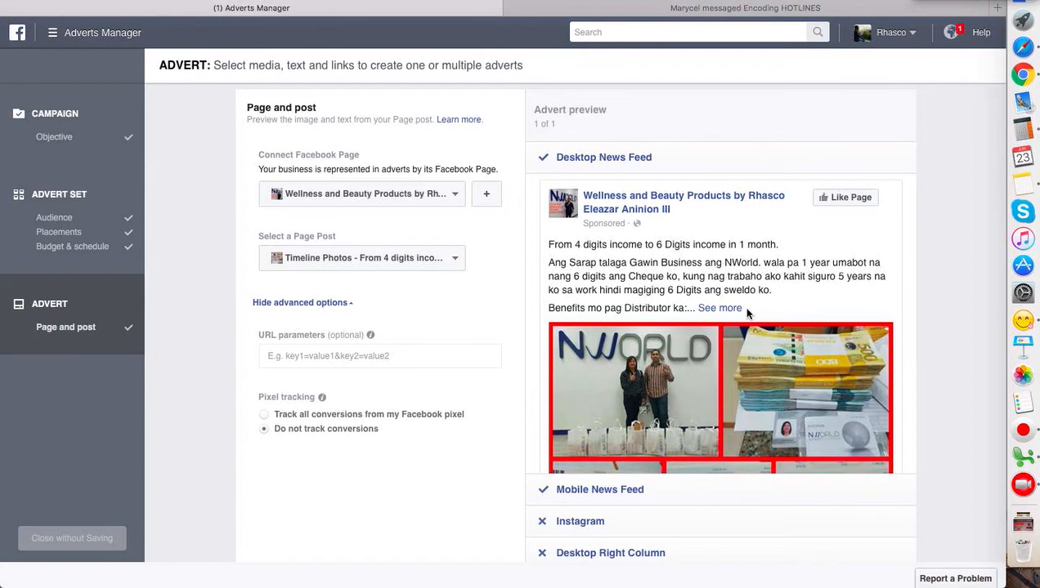
scroll(746, 312, "down", 3)
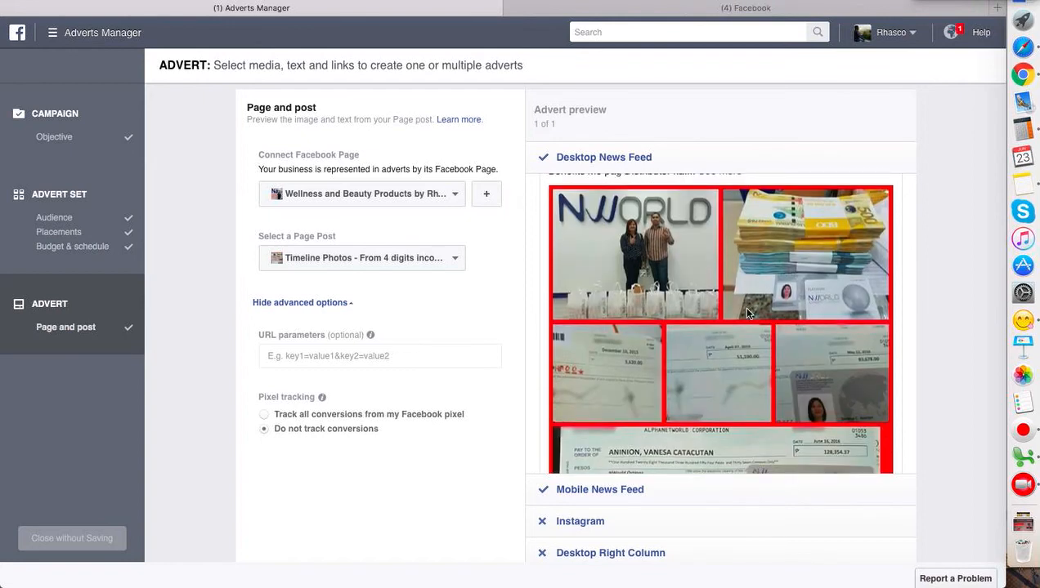
scroll(746, 312, "up", 2)
scroll(746, 312, "down", 4)
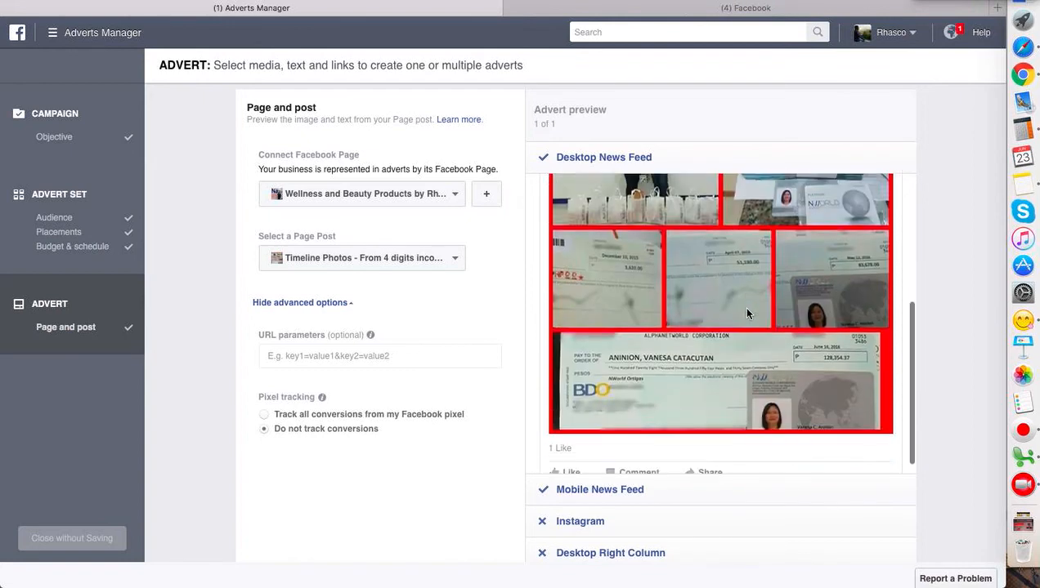
scroll(712, 376, "up", 3)
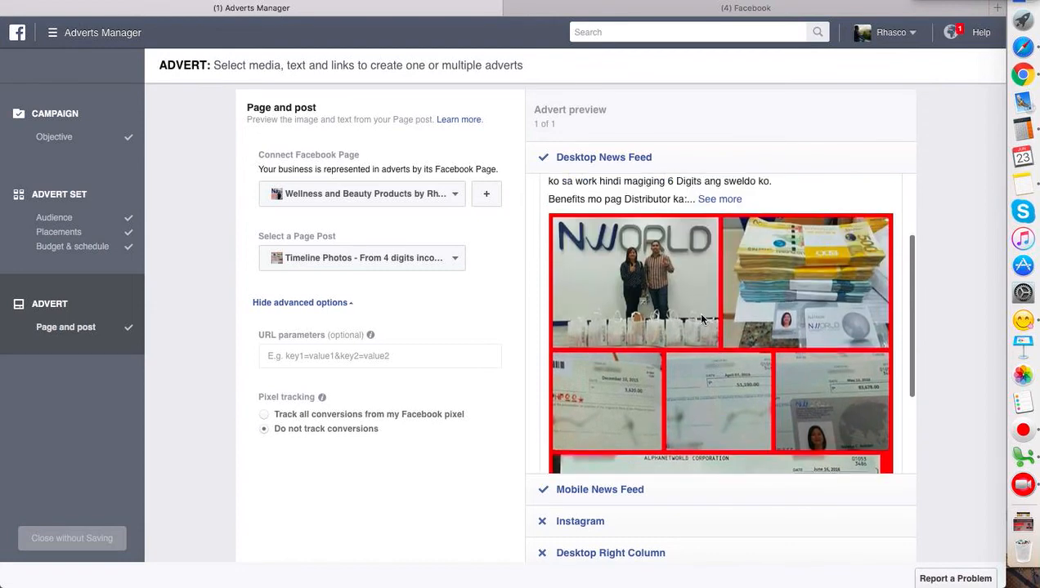
scroll(693, 306, "up", 2)
scroll(694, 306, "down", 3)
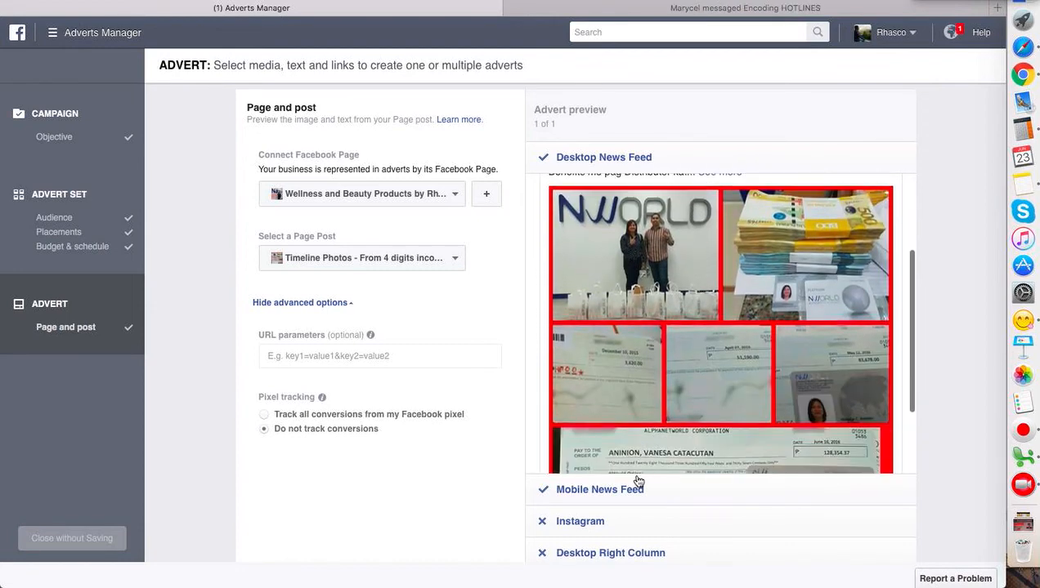
- Open the Mobile News Feed preview and examine how the whole post appears on a smartphone
left_click(627, 491)
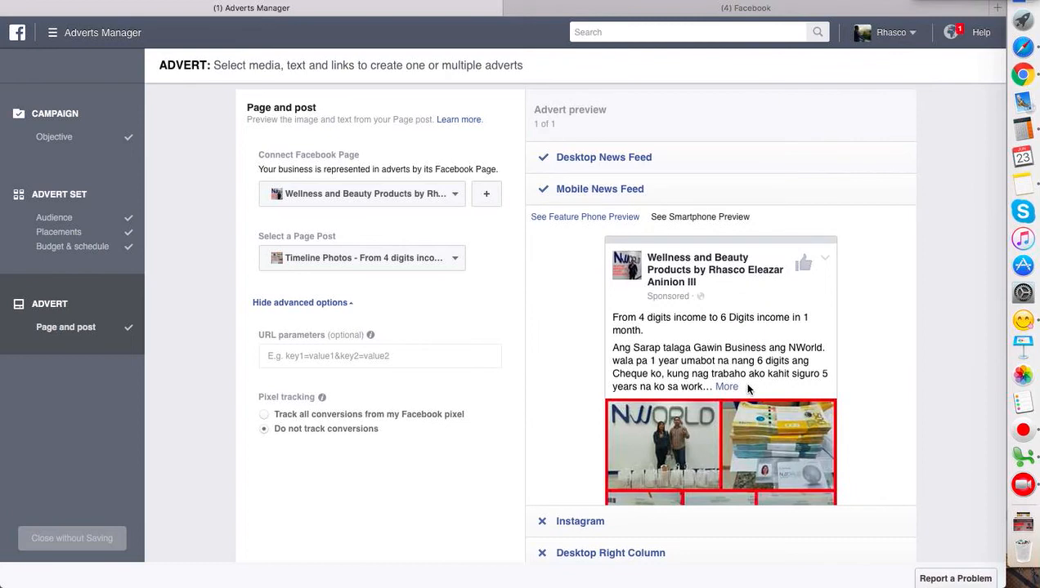
scroll(882, 349, "down", 5)
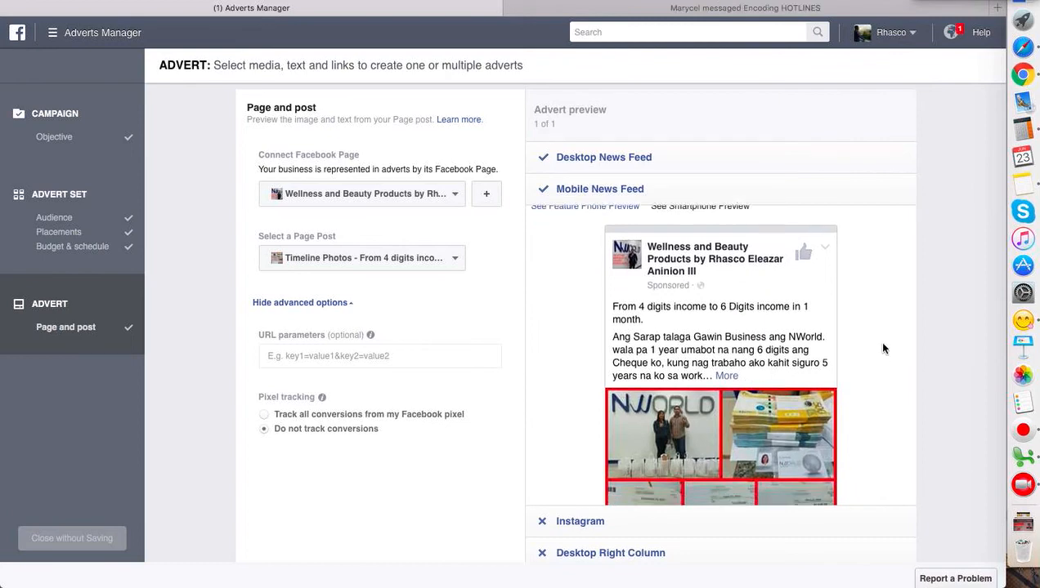
scroll(883, 349, "up", 2)
scroll(883, 349, "down", 2)
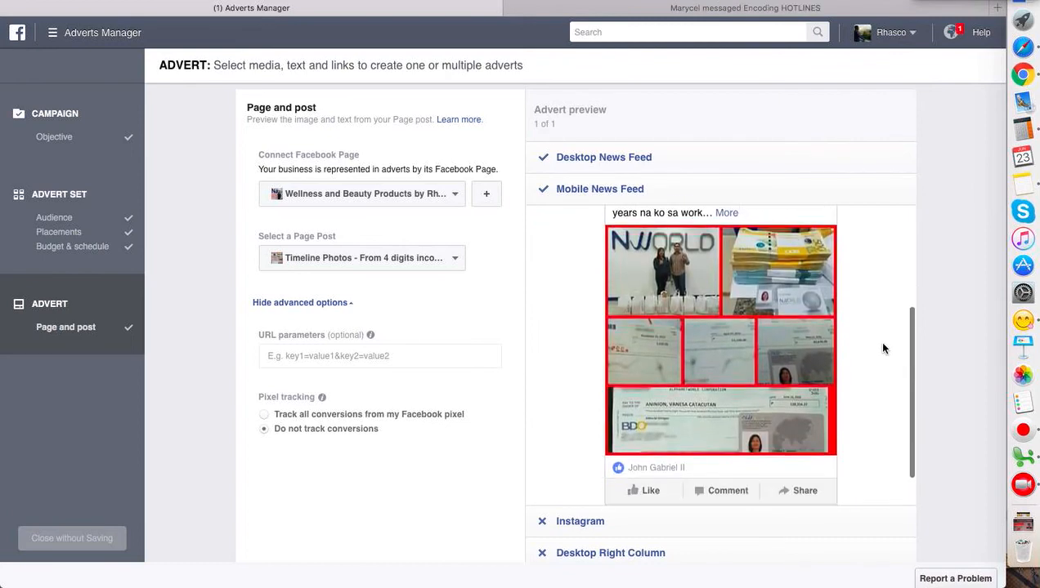
scroll(883, 349, "up", 1)
scroll(883, 349, "up", 1)
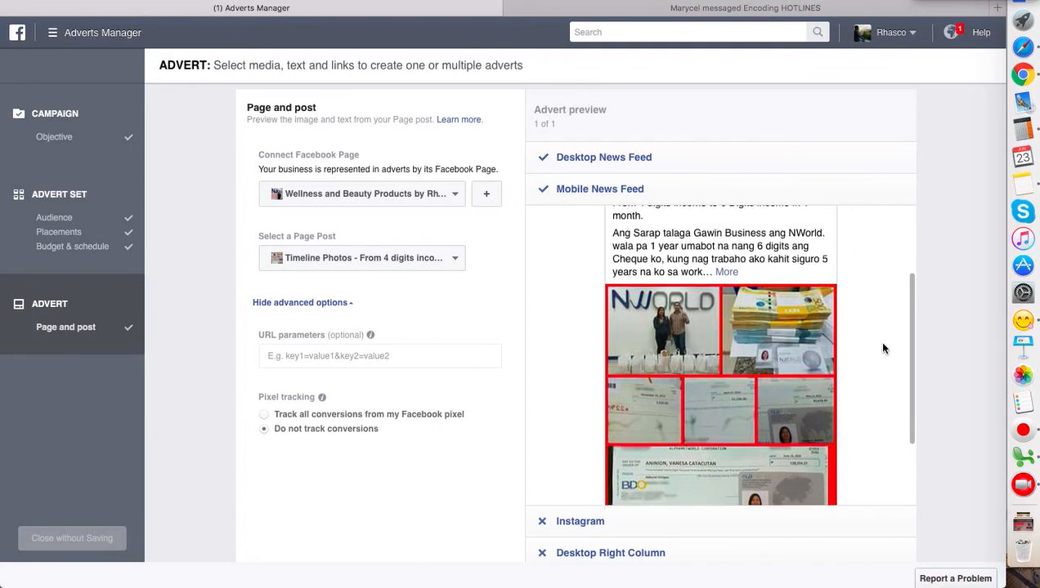
scroll(883, 349, "up", 1)
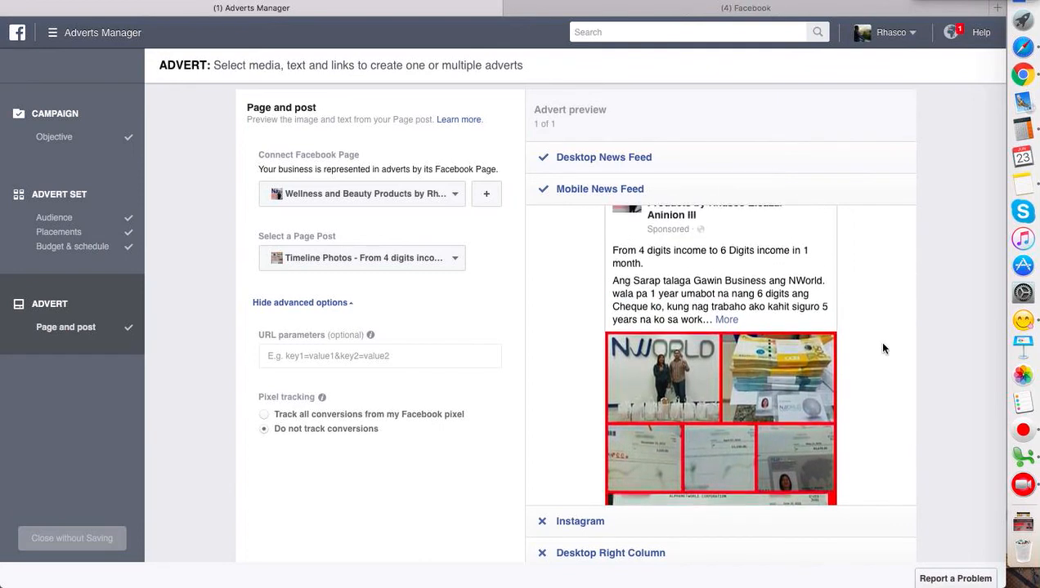
scroll(883, 349, "up", 2)
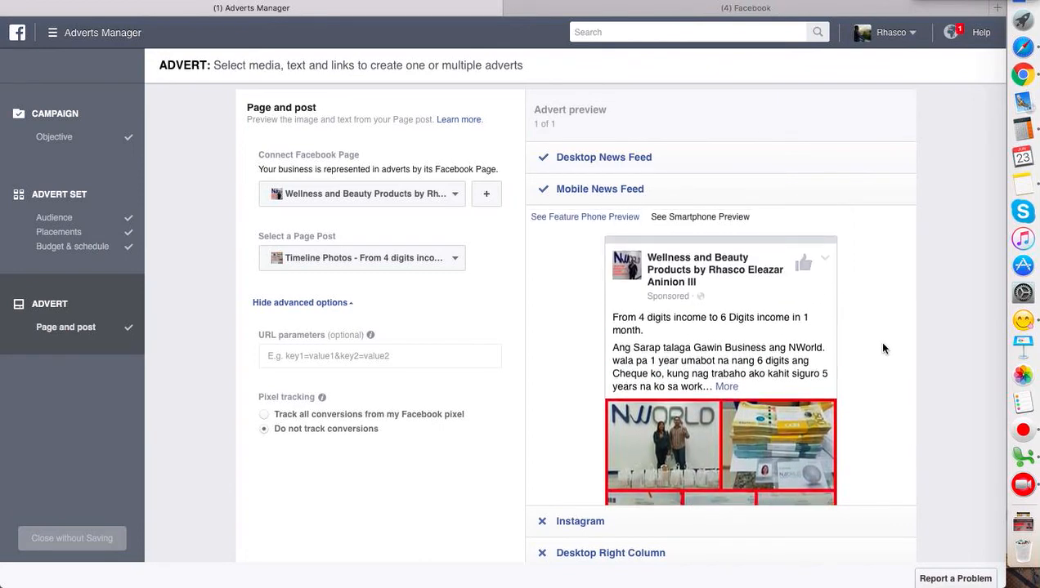
scroll(883, 349, "down", 3)
scroll(882, 349, "down", 3)
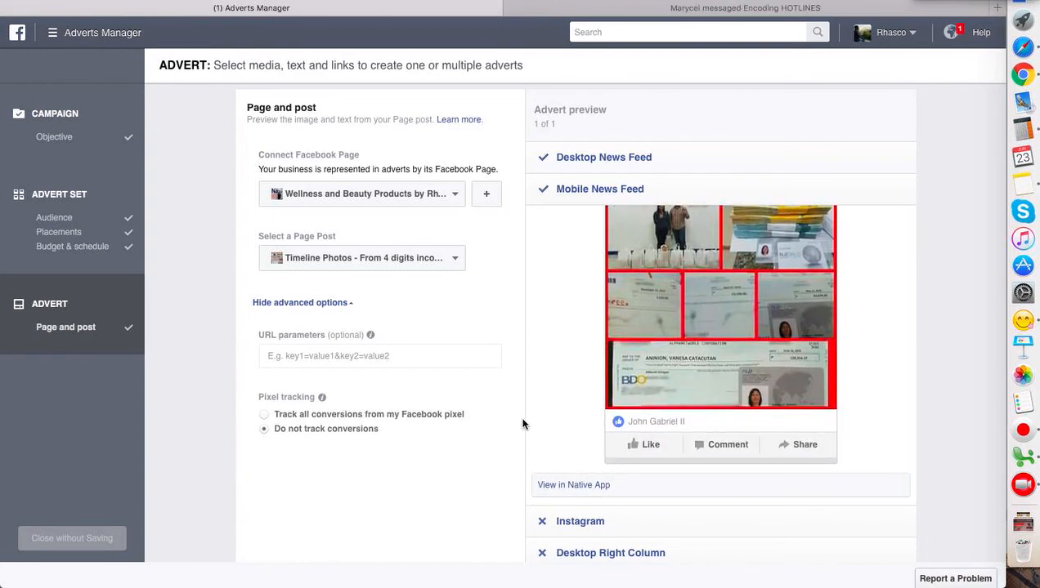
- Place the advert order and continue to the campaign's overview
scroll(946, 423, "down", 1)
scroll(946, 423, "down", 5)
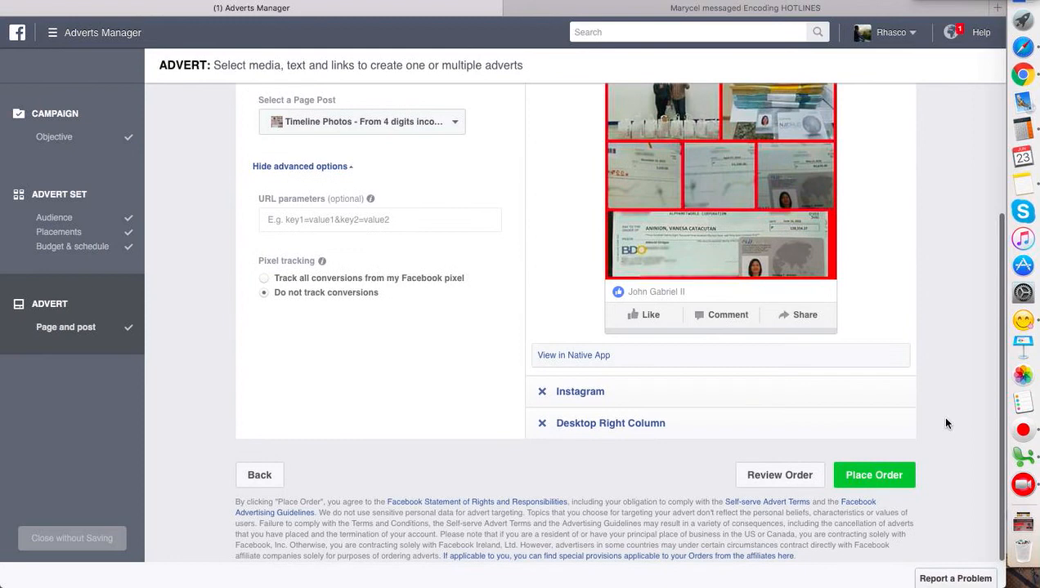
left_click(870, 484)
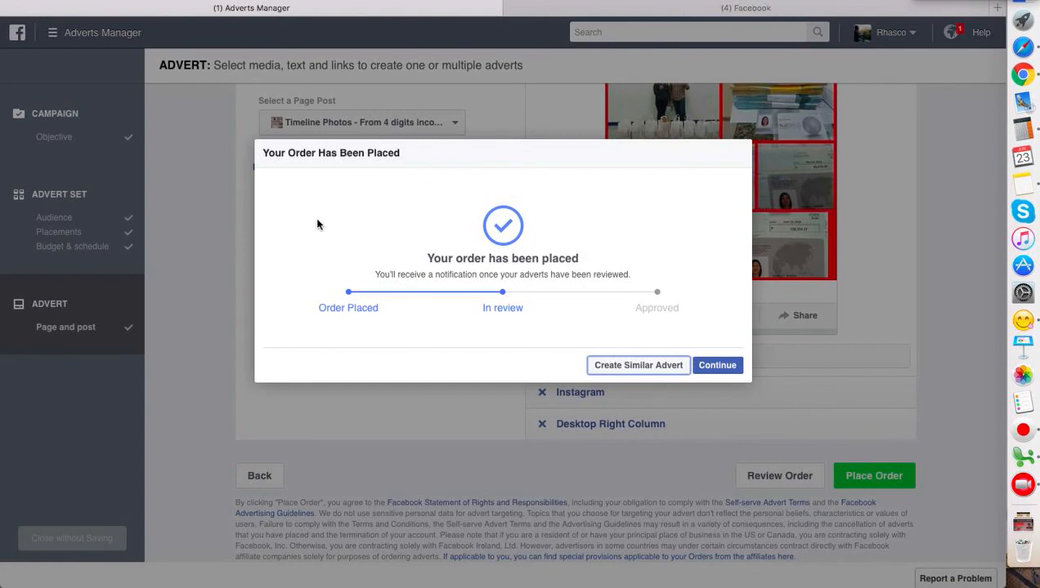
left_click(718, 368)
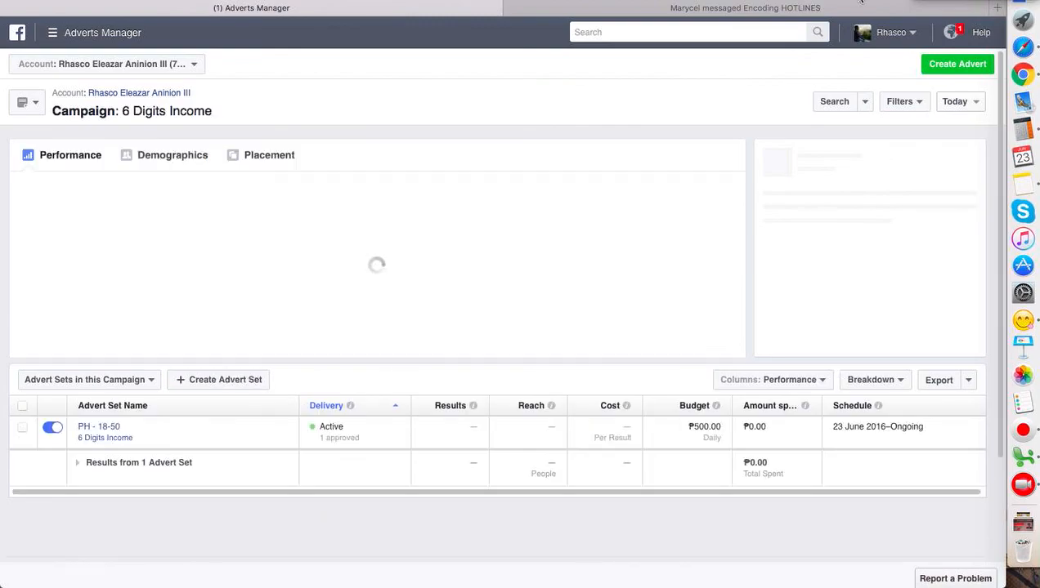